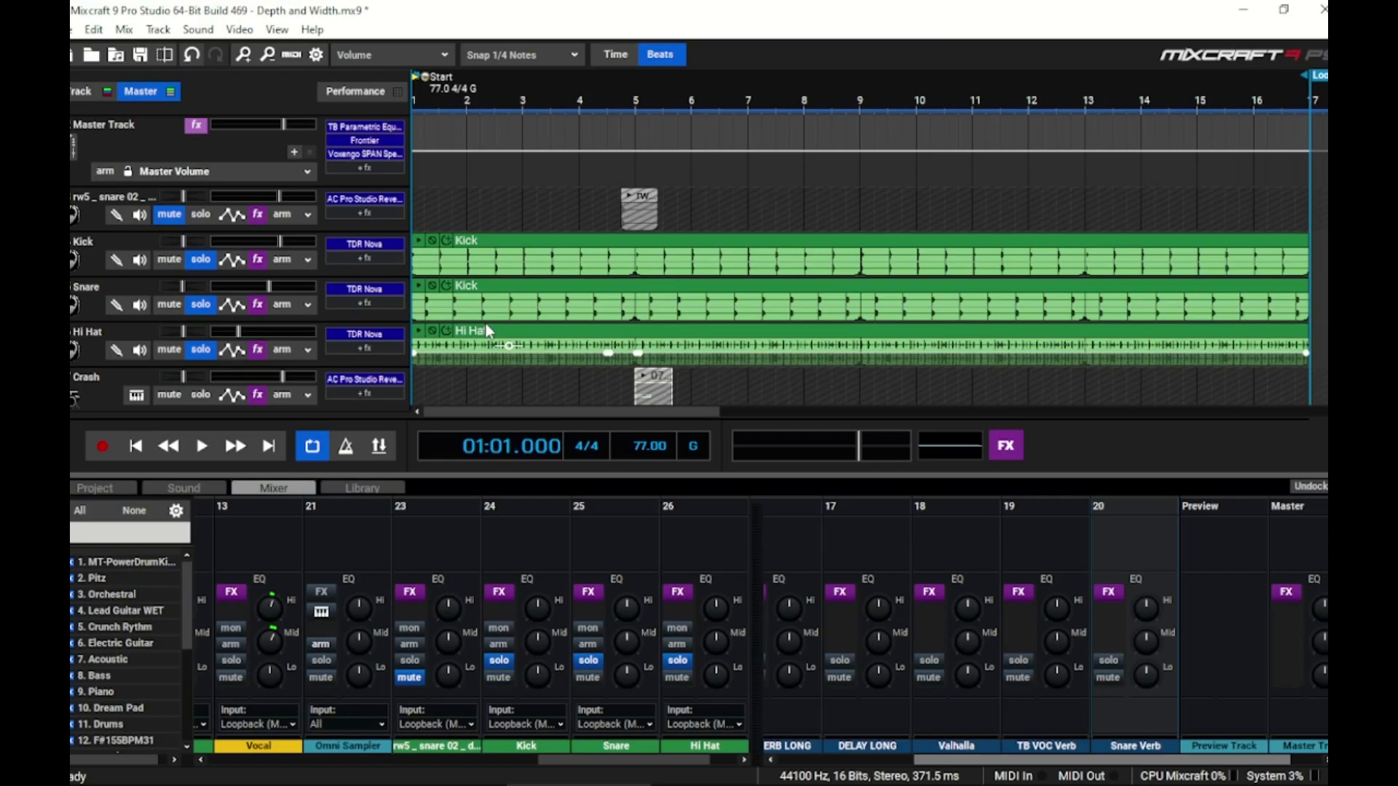
Enable TB Reverb on the Snare Verb track and audition the soloed drums before and after.
key("space")
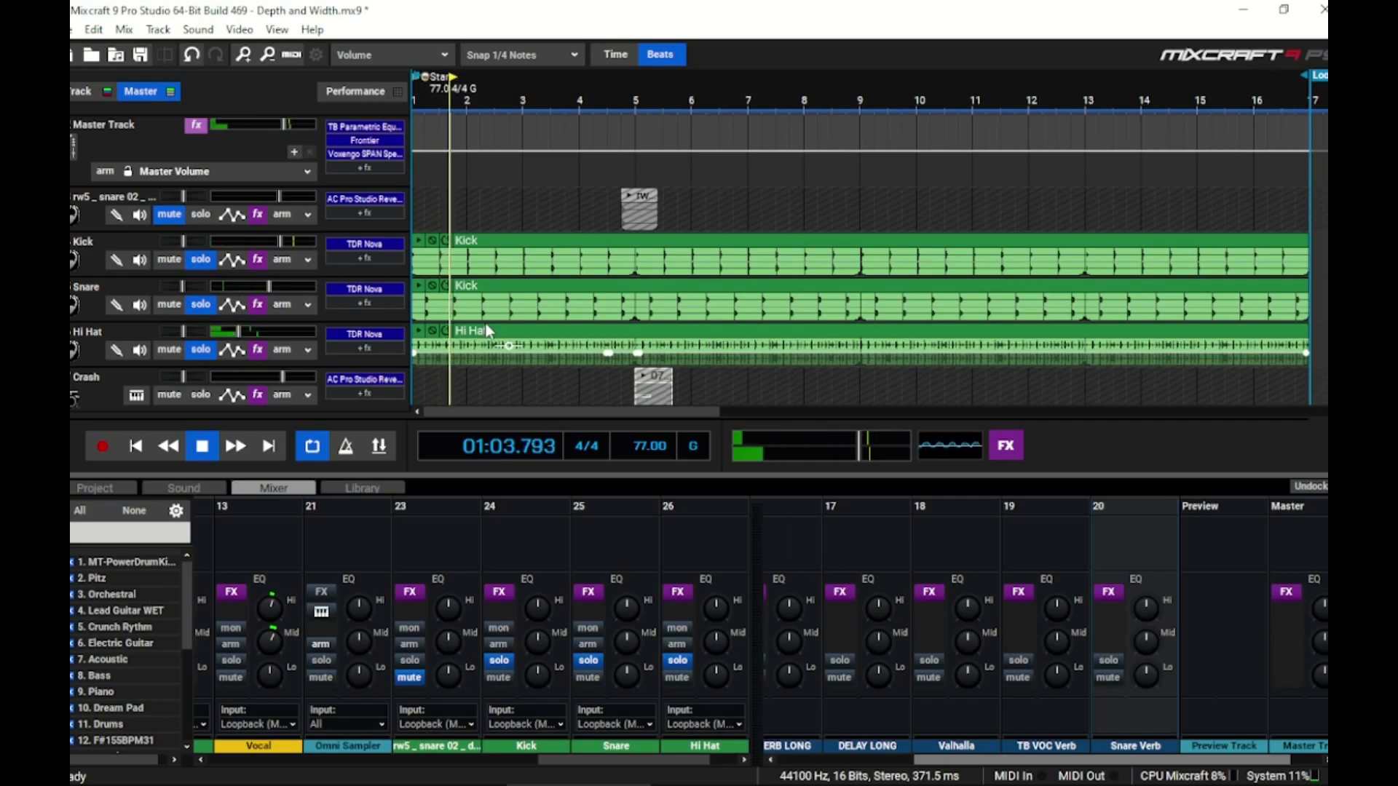
key("space")
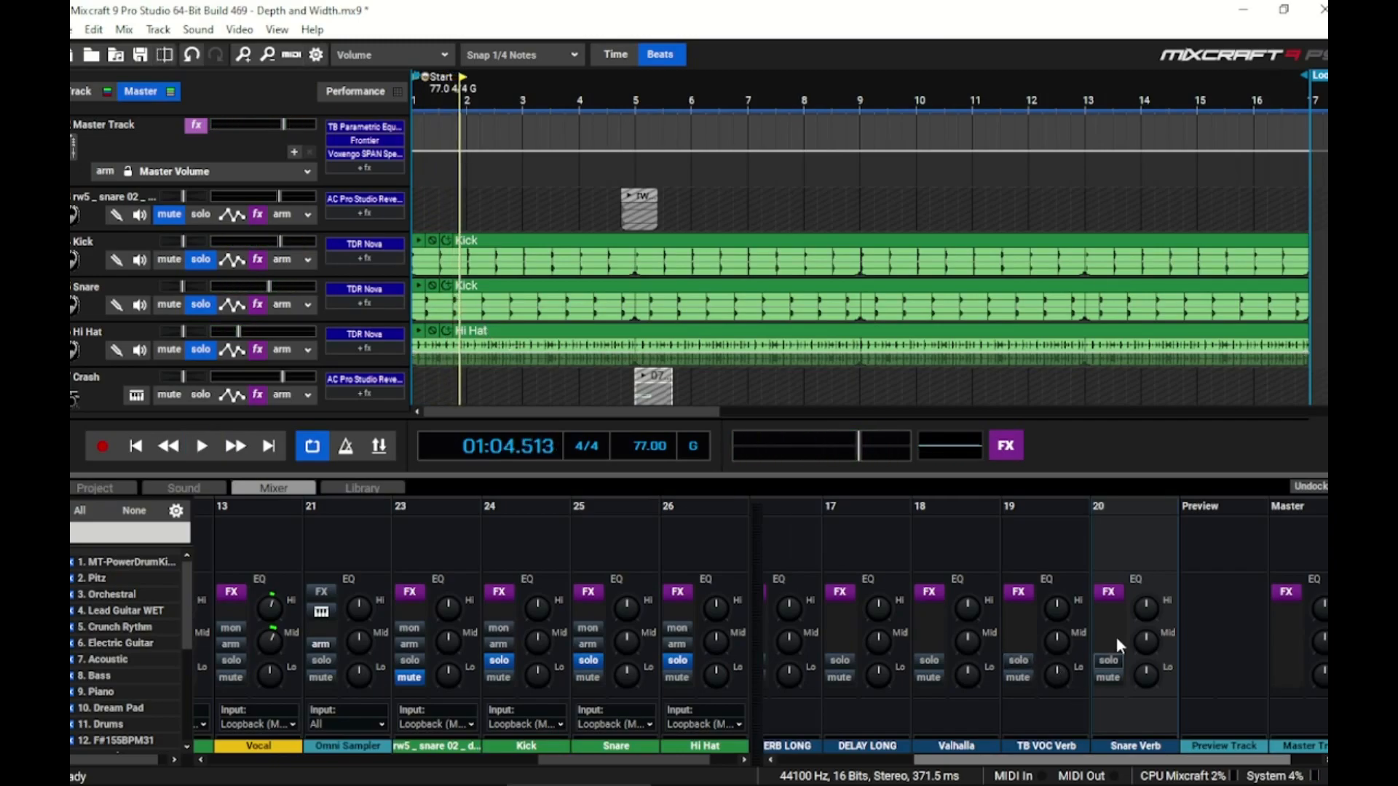
left_click(1111, 593)
left_click(466, 177)
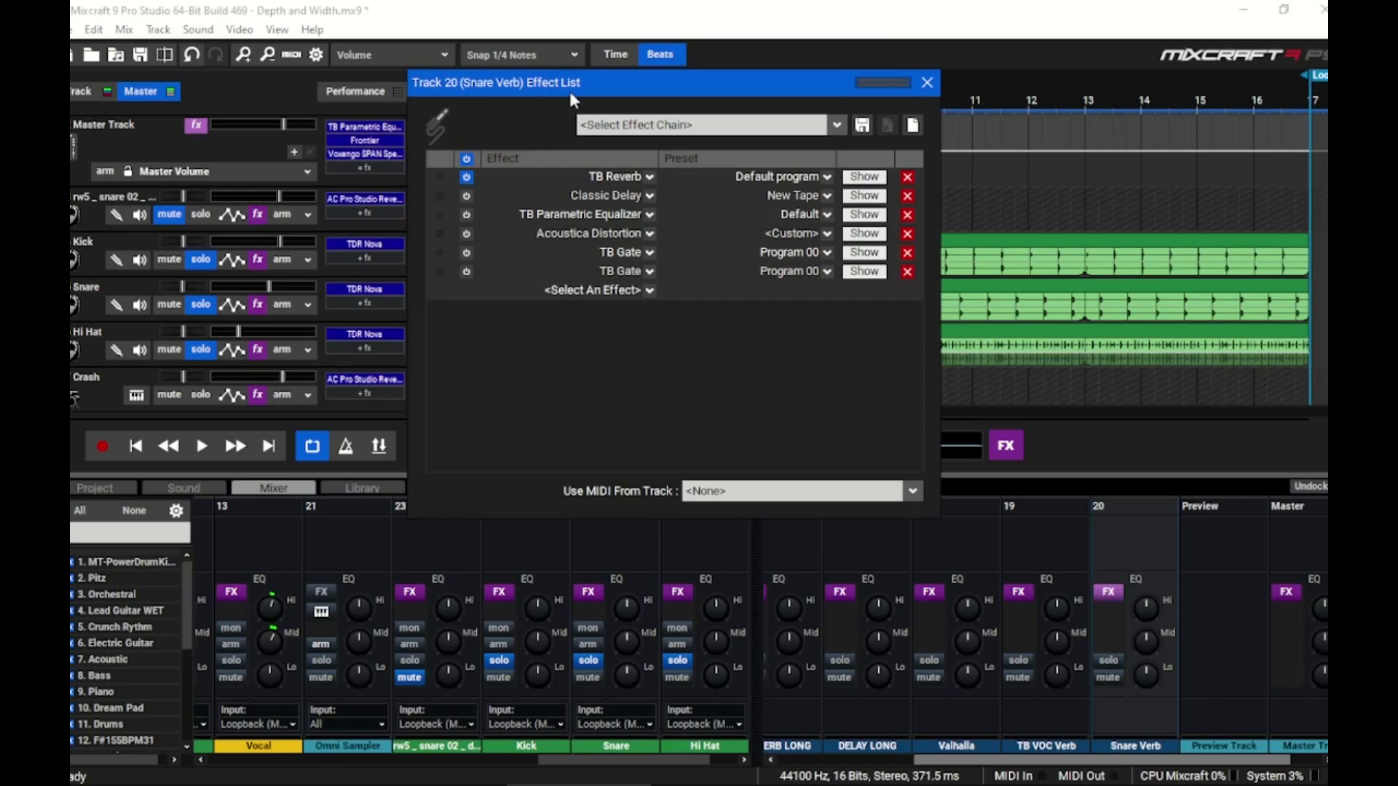
key("space")
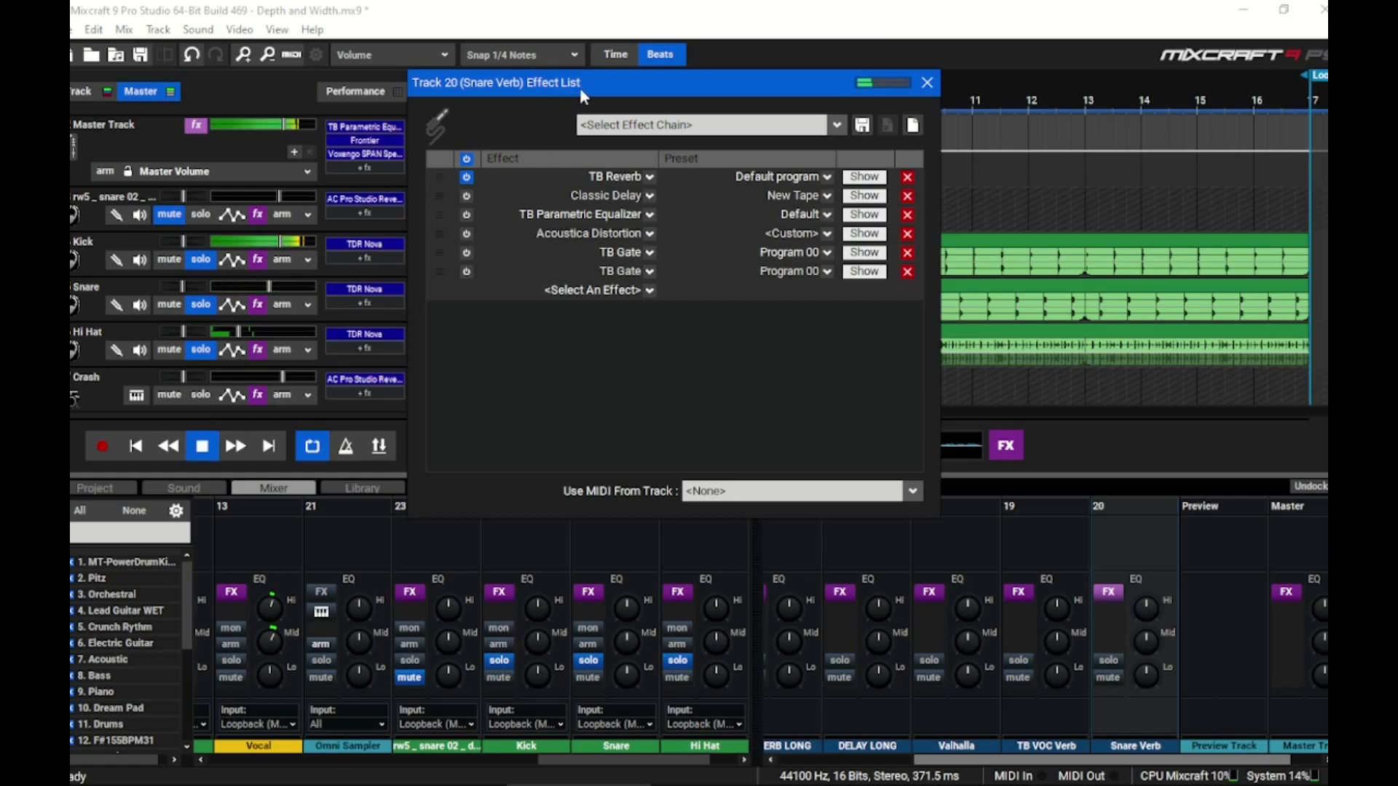
key("space")
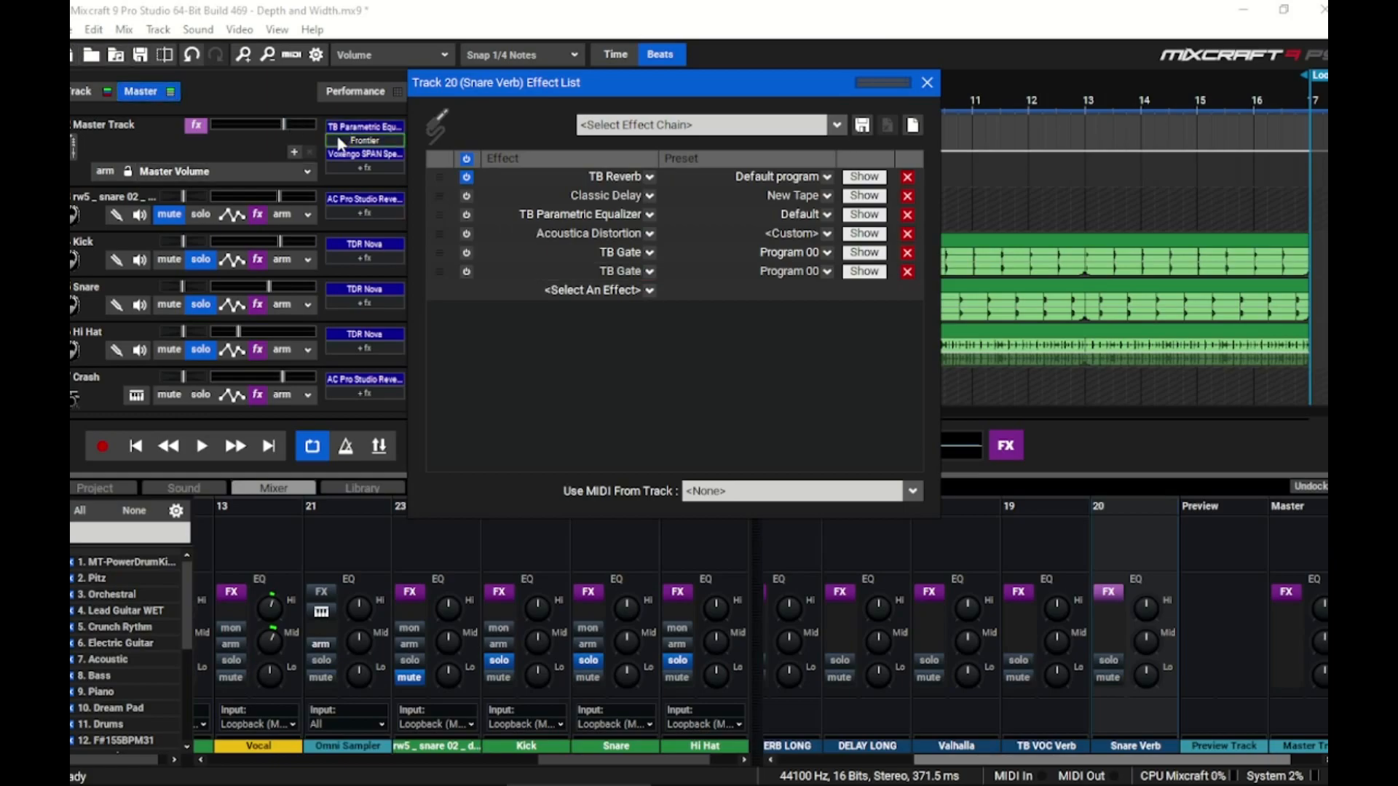
Enable Classic Delay, TB Parametric Equalizer and Acoustica Distortion on the Snare Verb track, check the EQ and distortion settings, and audition the drums.
left_click(467, 197)
left_click(853, 215)
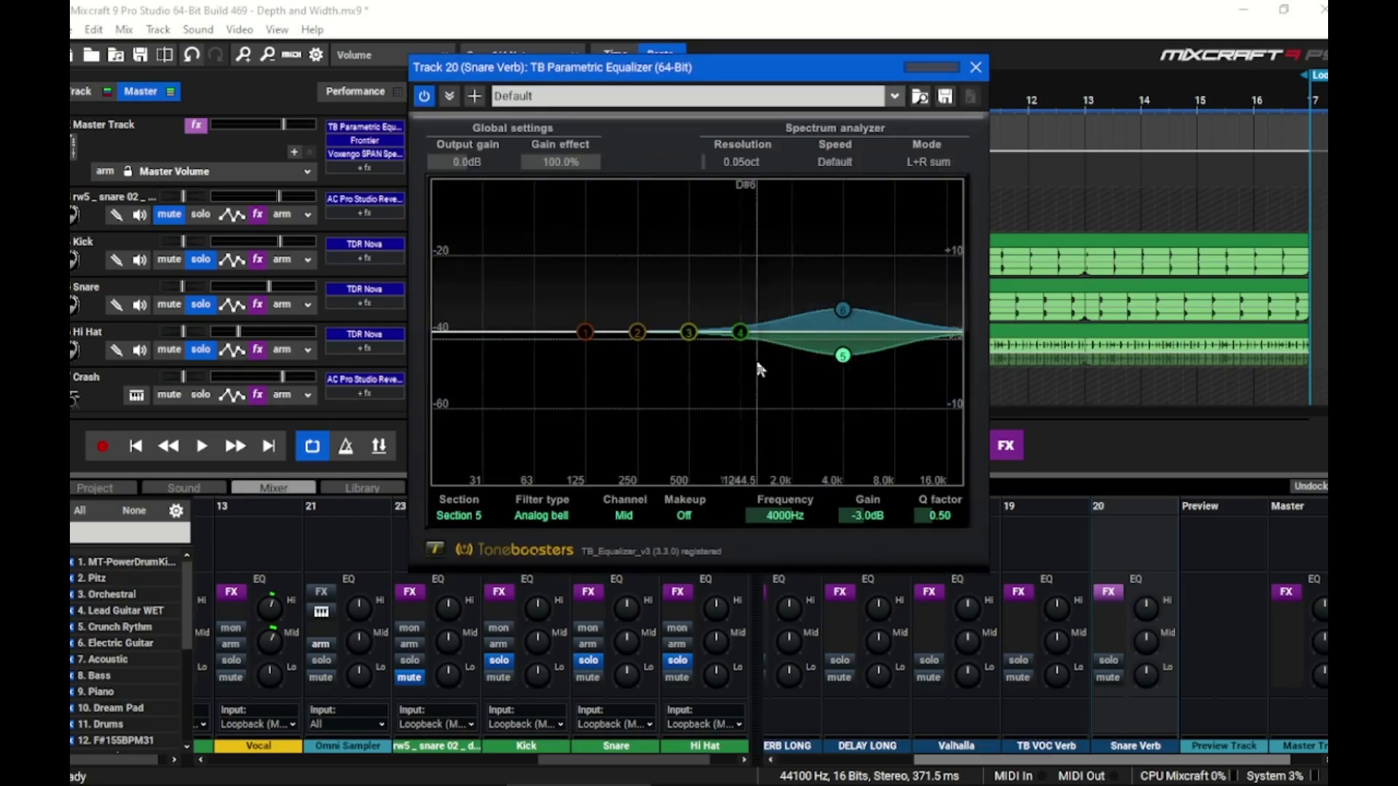
left_click(976, 67)
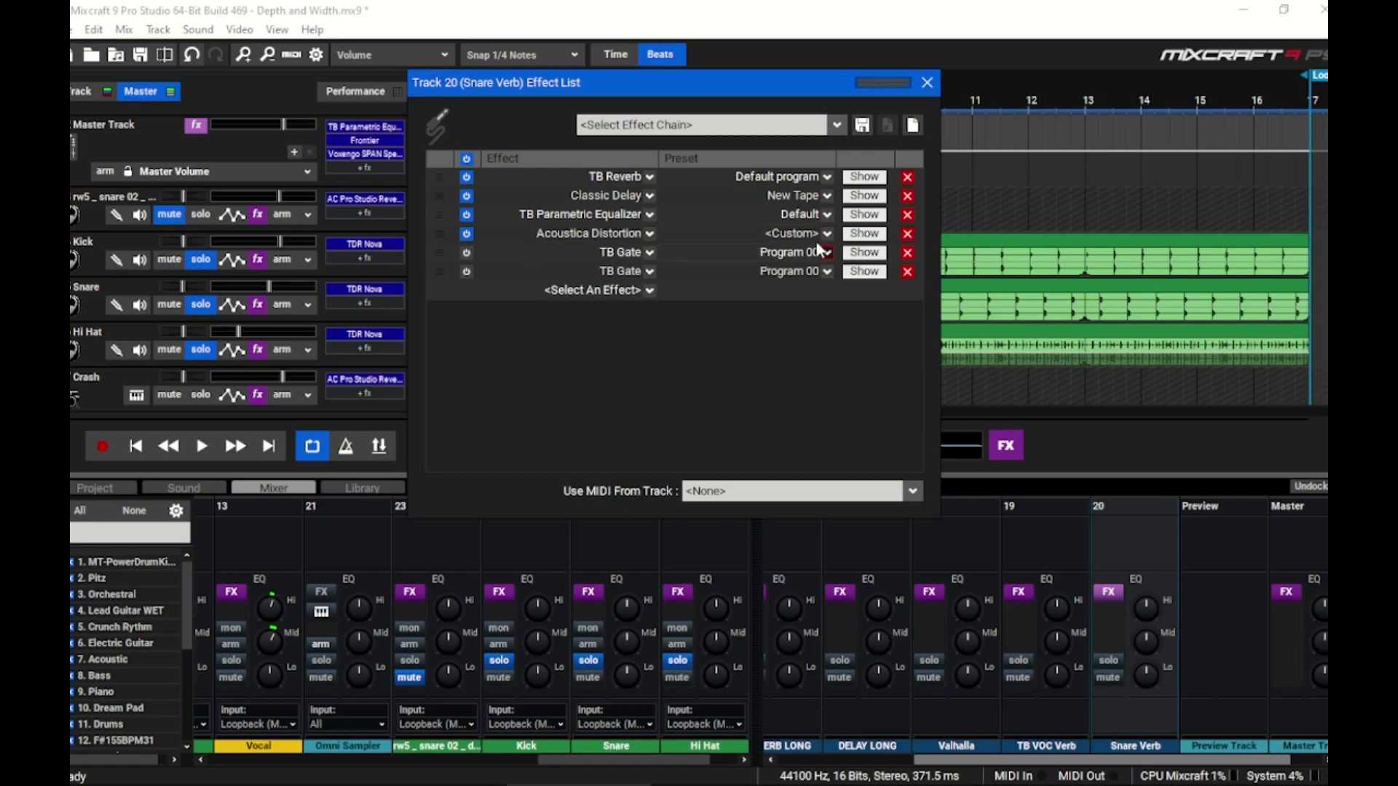
left_click(864, 233)
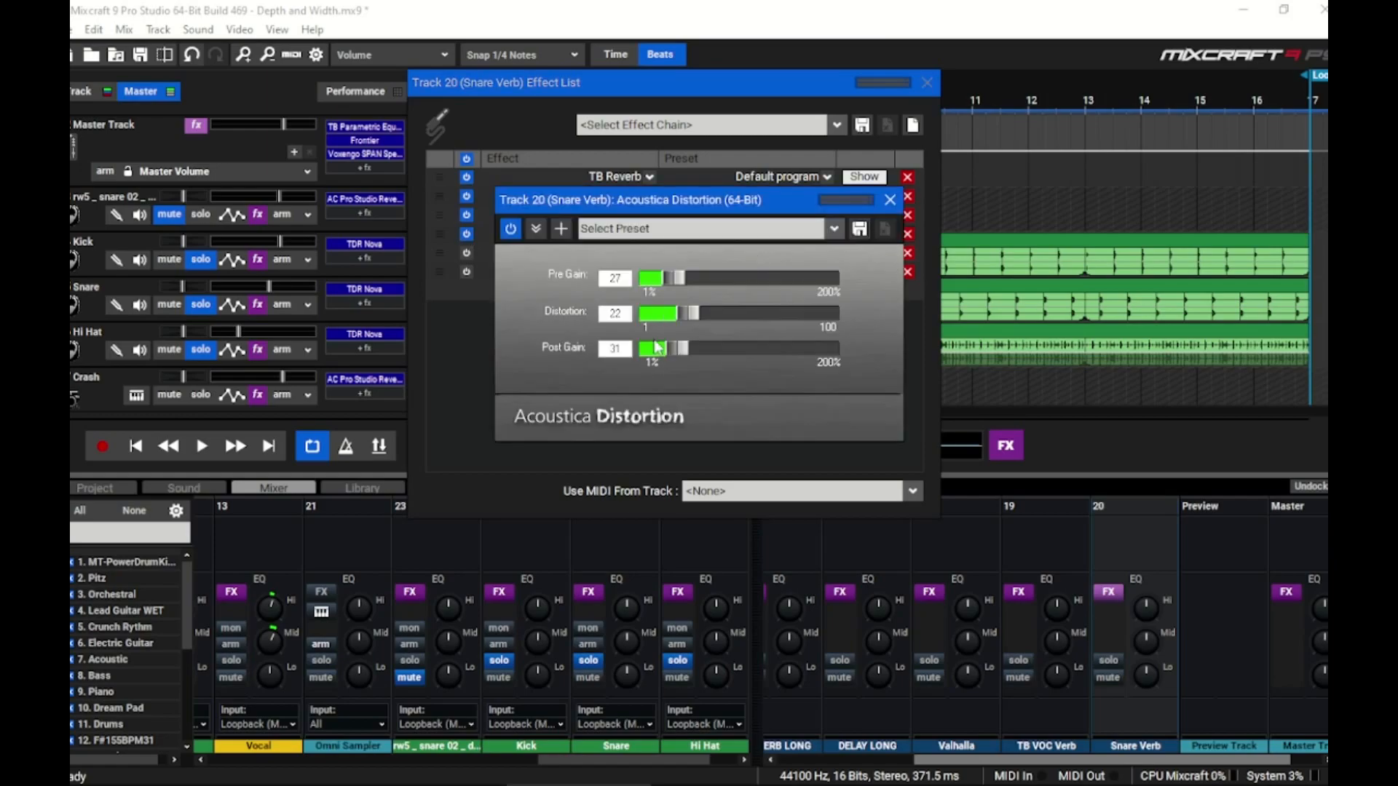
left_click(888, 200)
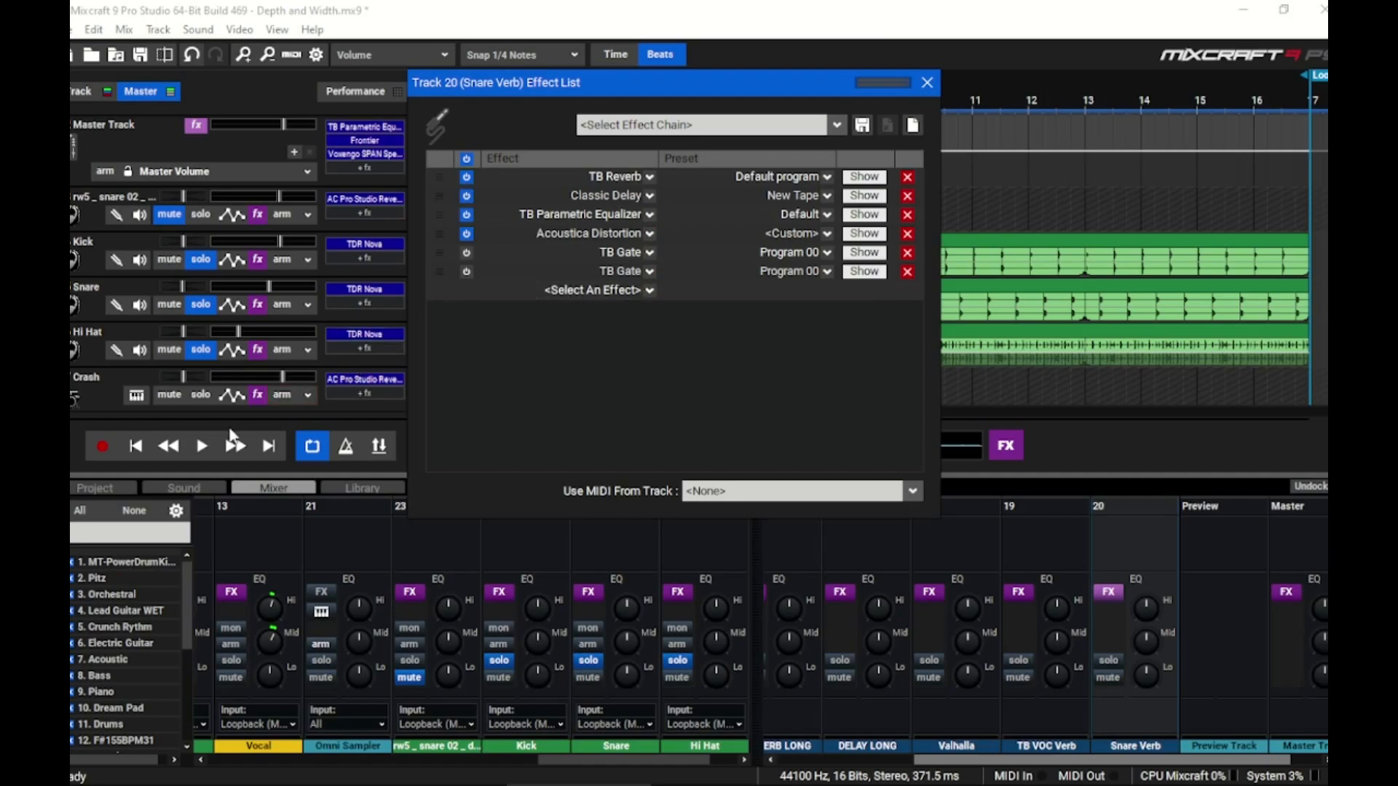
left_click(202, 447)
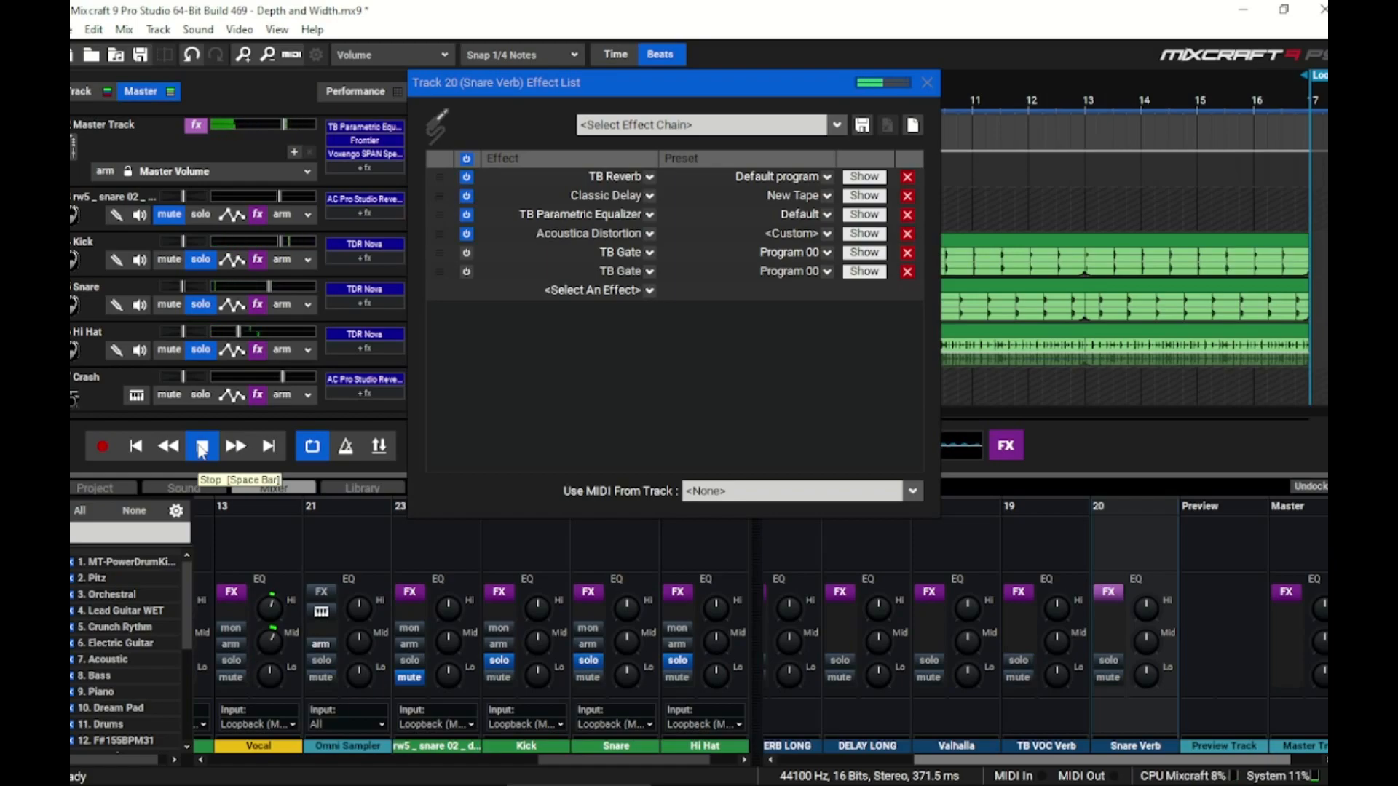
left_click(198, 447)
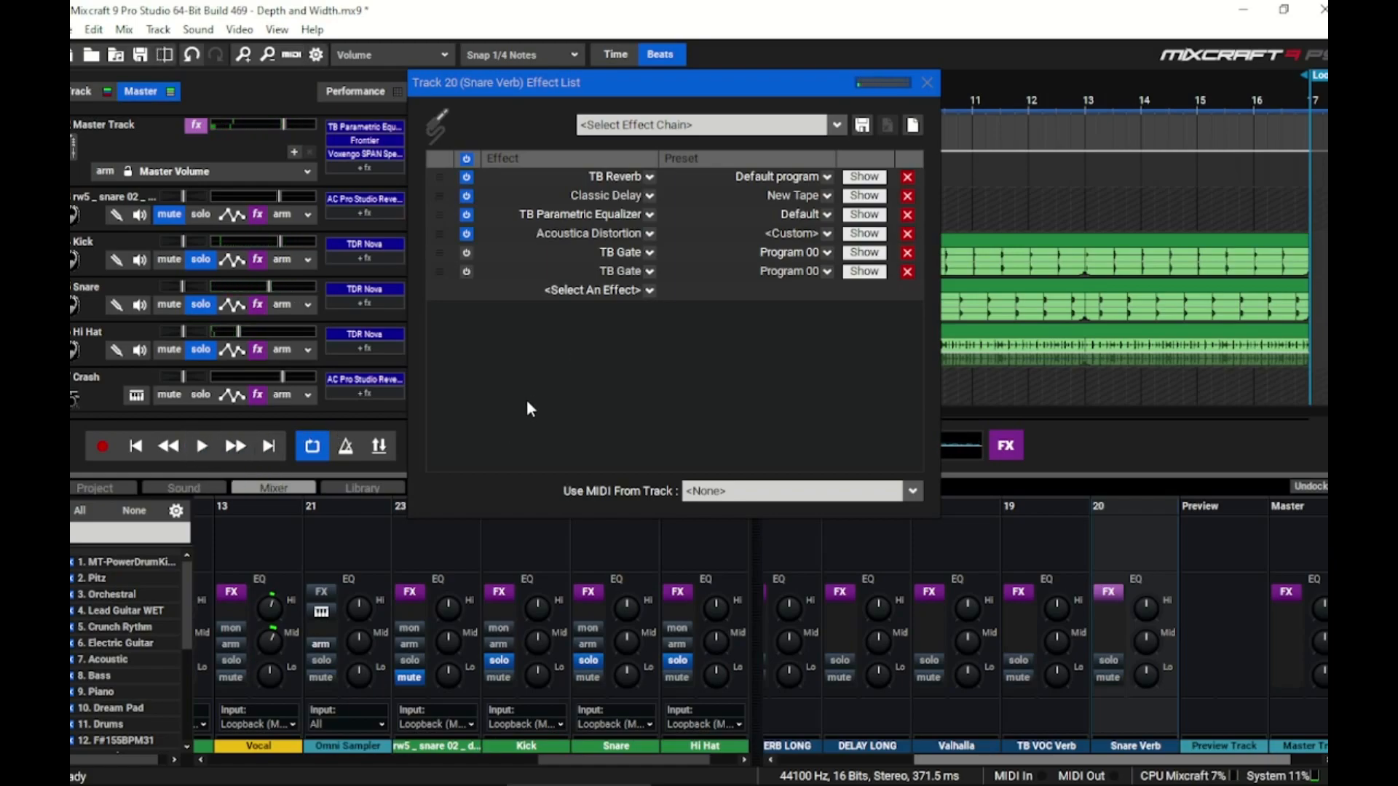
Enable the first TB Gate on the Snare Verb track and audition the soloed drums with the gate off and on.
left_click(466, 252)
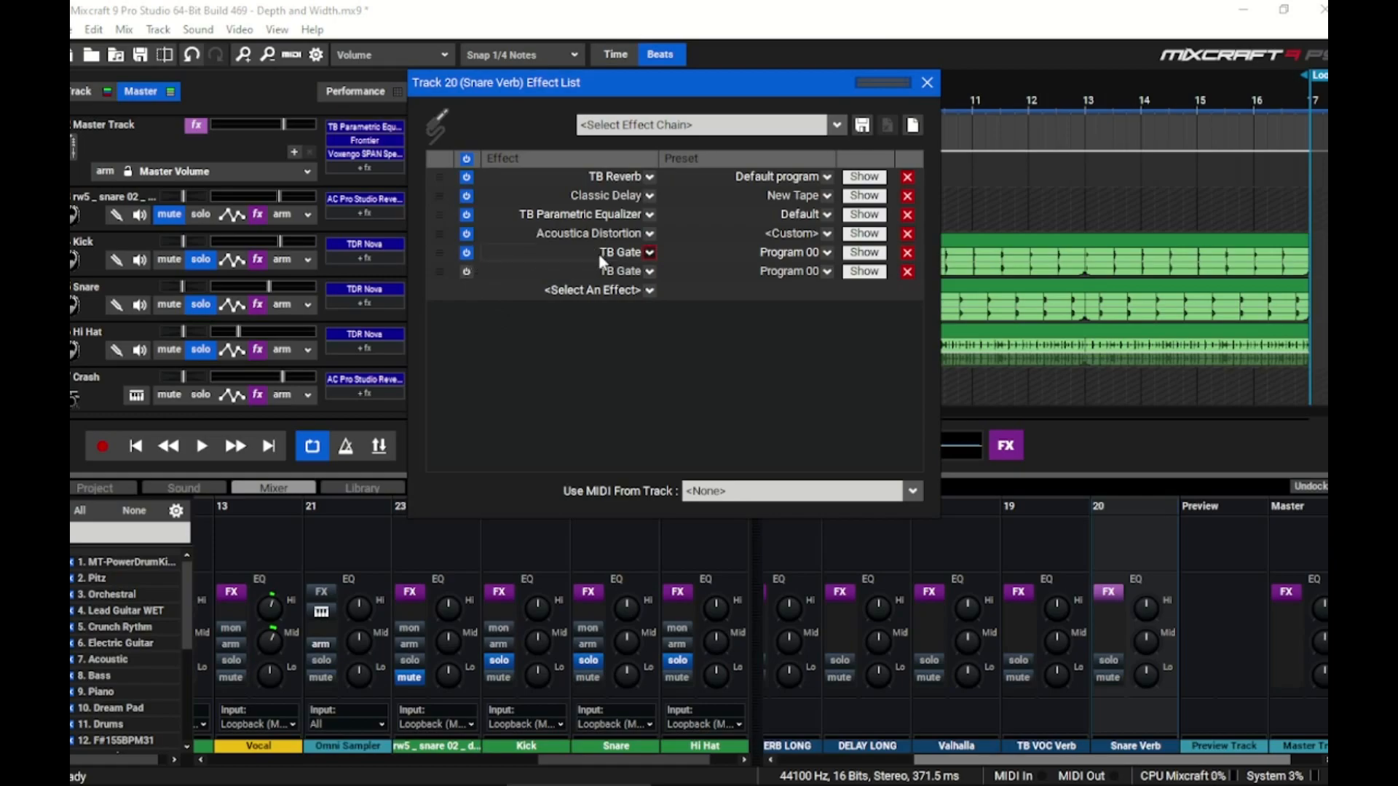
left_click(864, 251)
left_click(203, 446)
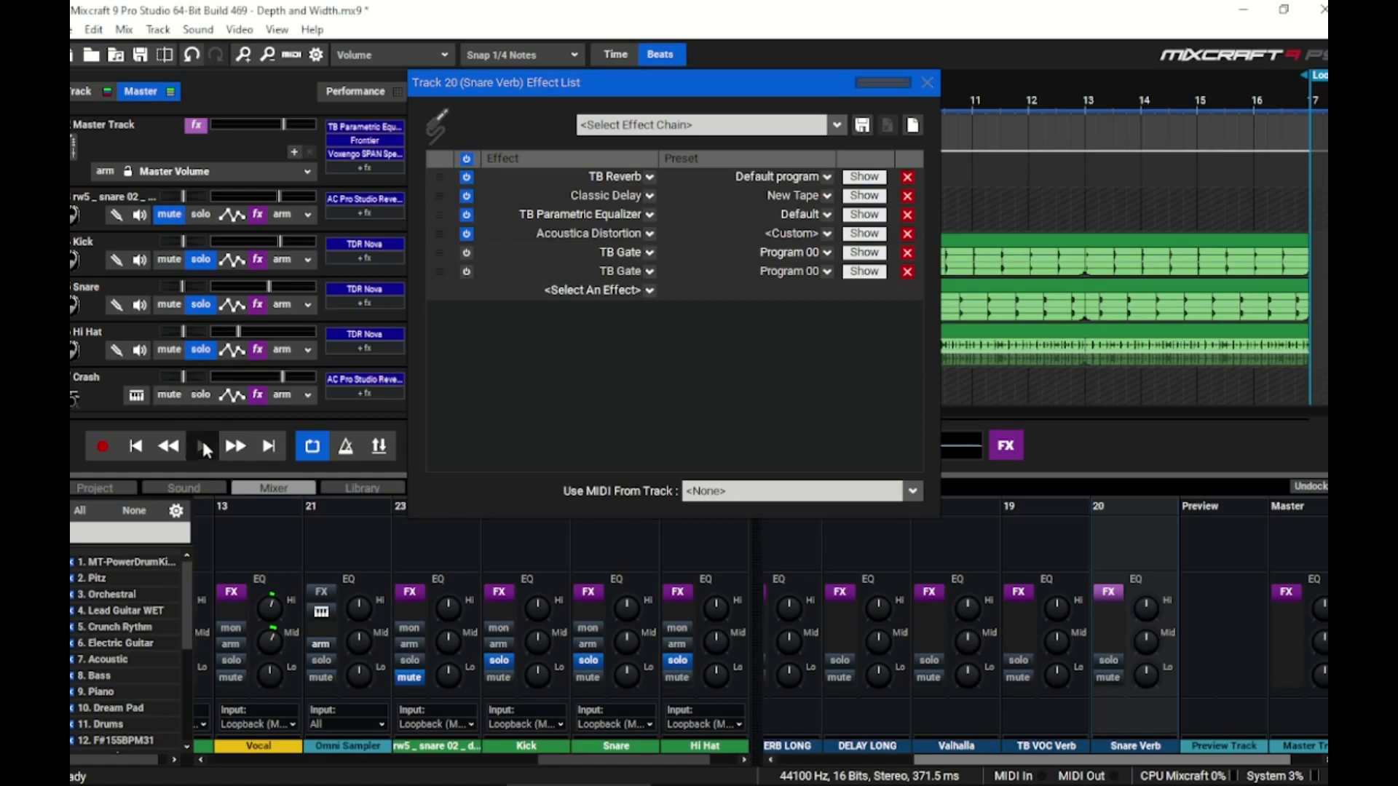
left_click(466, 252)
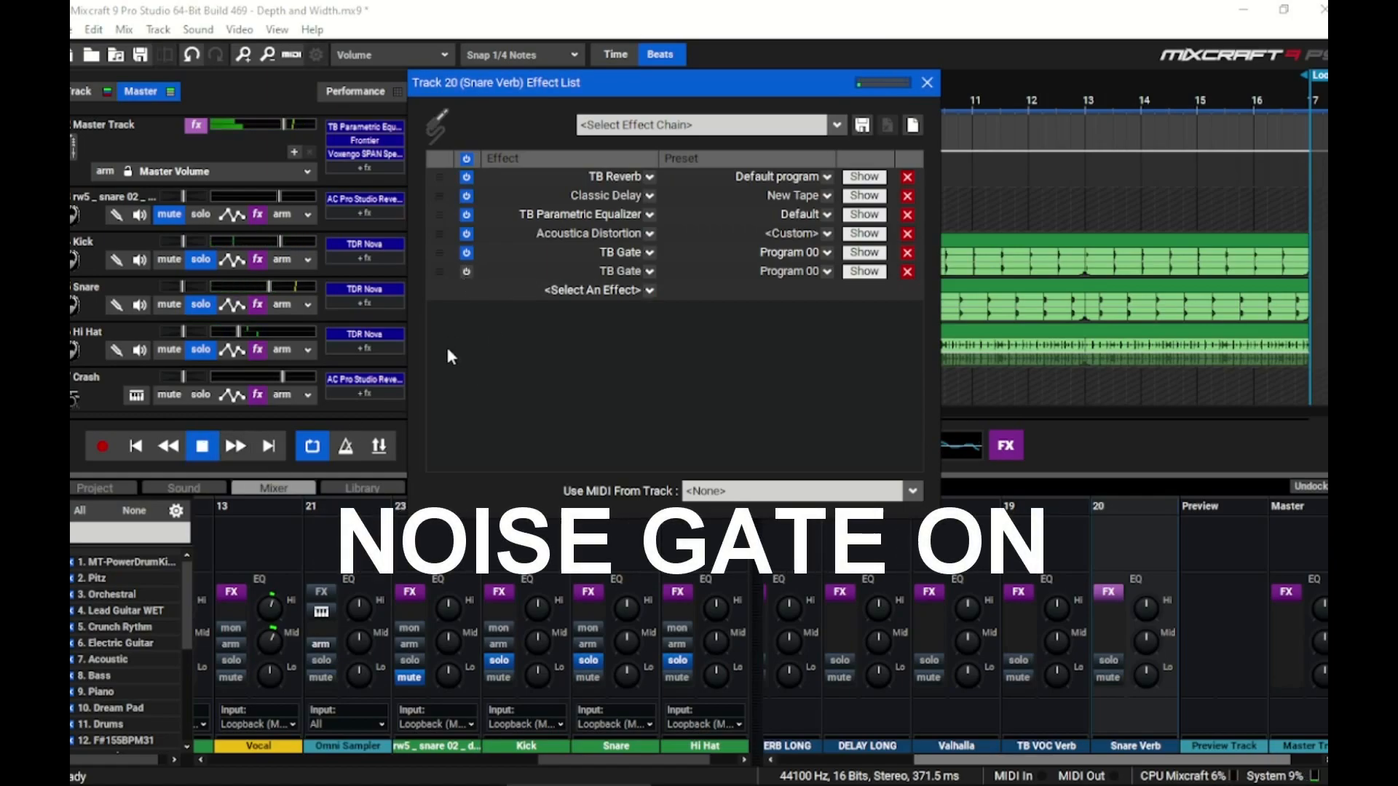
left_click(203, 447)
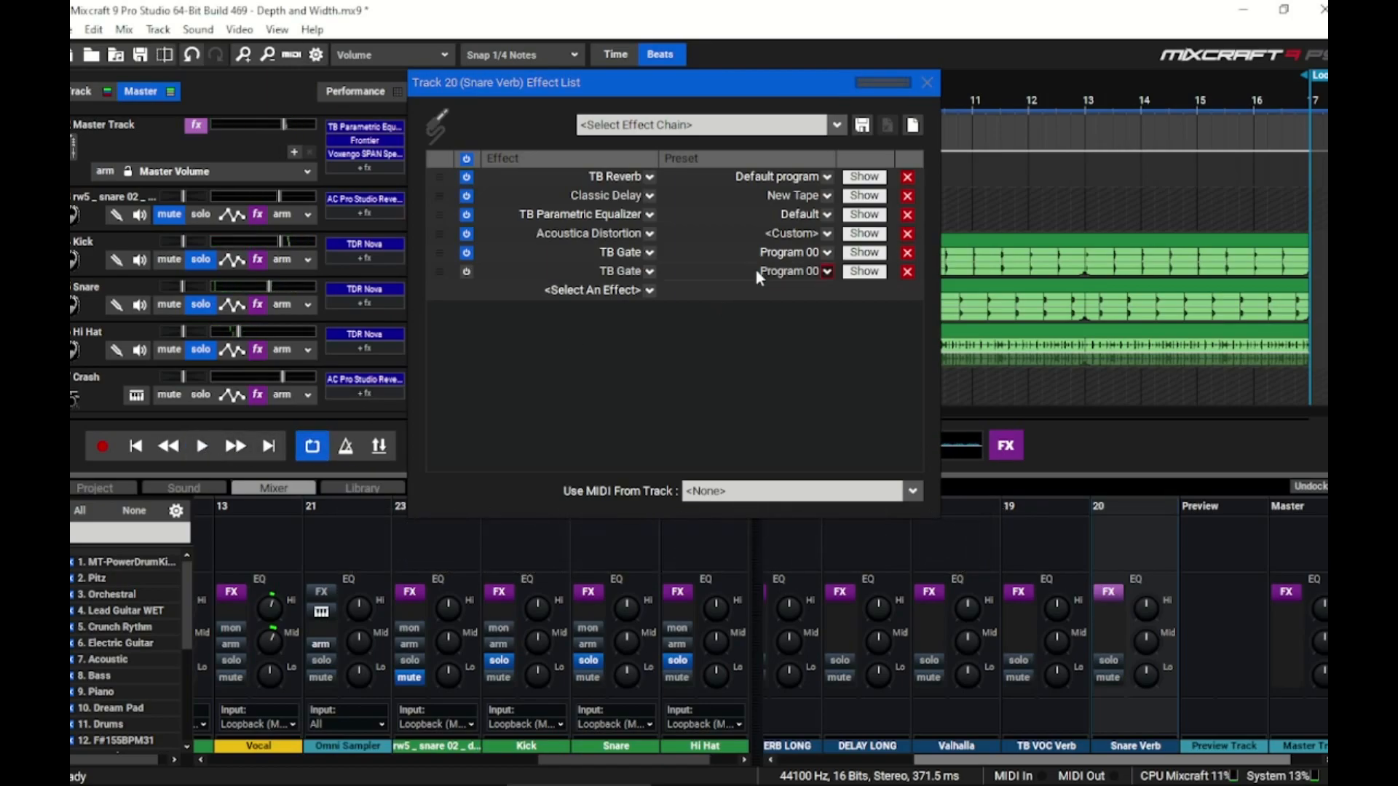
Set the first TB Gate's Hold to 178.8 ms and Release to 138.8 ms.
left_click(853, 254)
left_click_drag(731, 342, 718, 284)
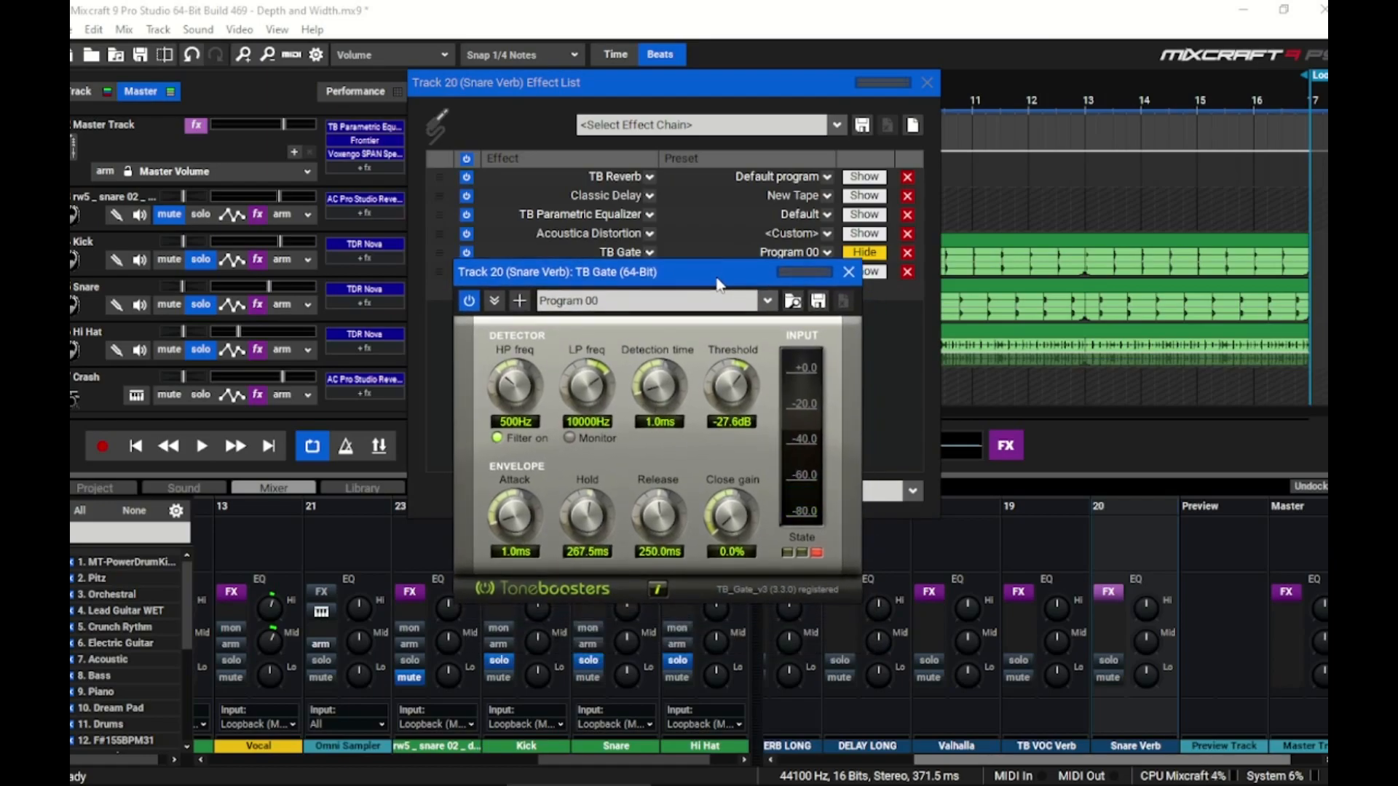
left_click_drag(635, 284, 631, 311)
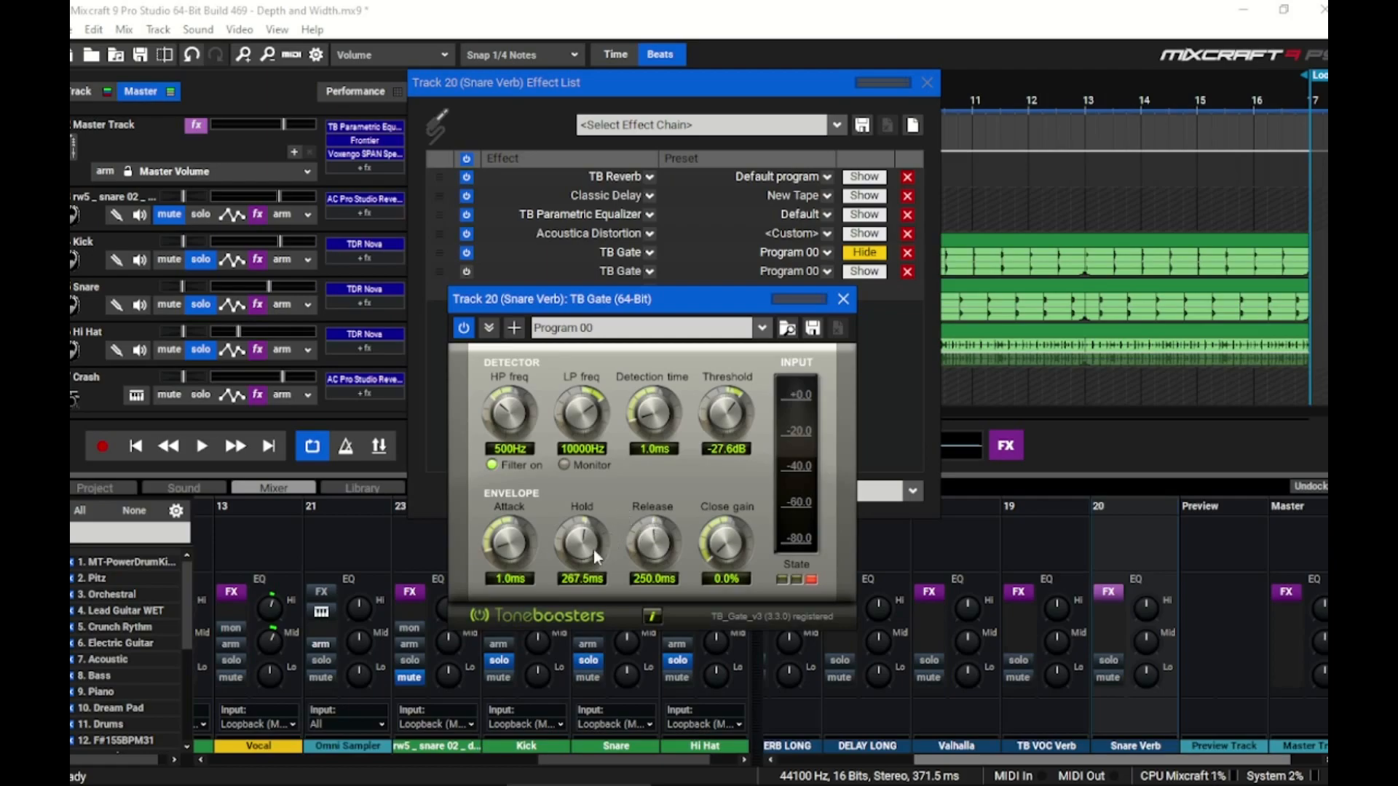
left_click_drag(581, 542, 673, 619)
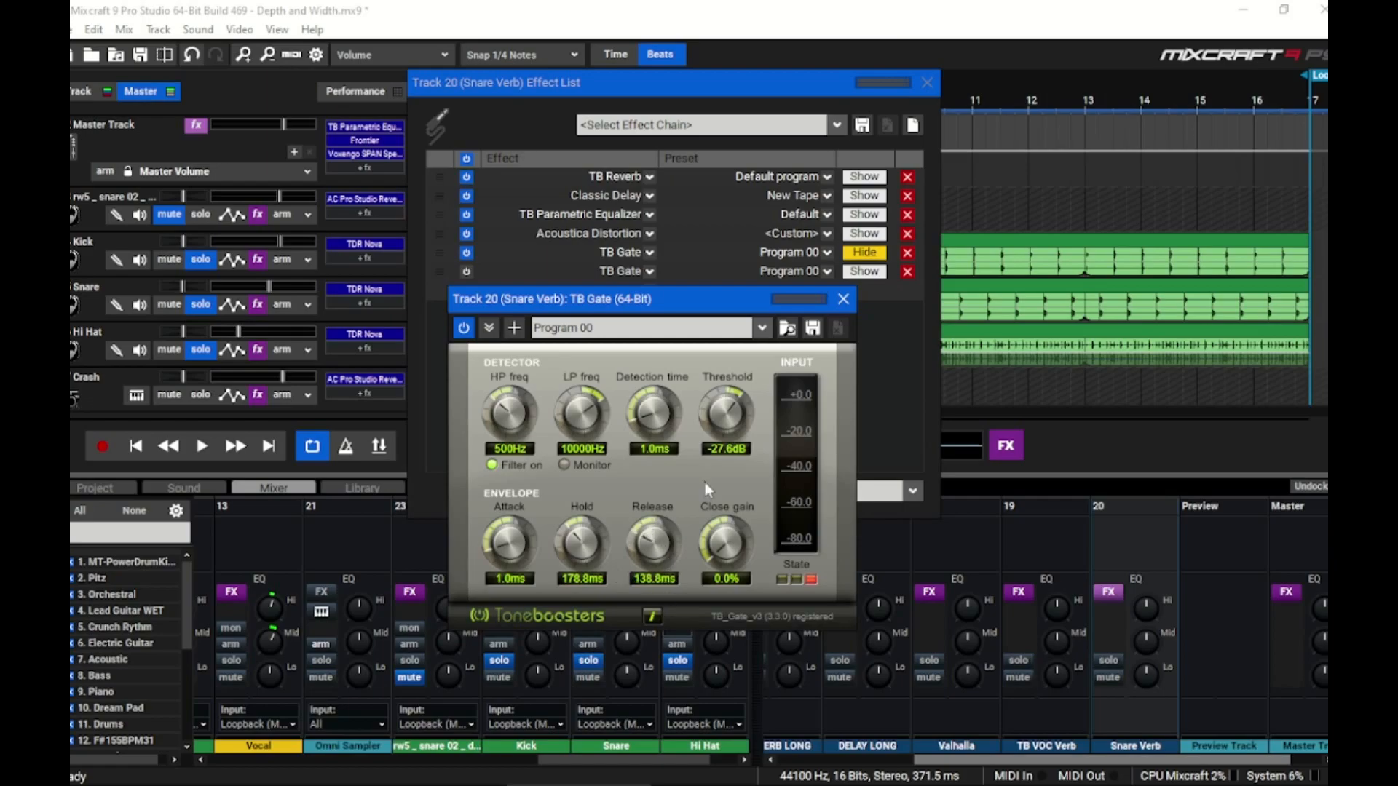
Unsolo the Kick and Hi Hat tracks during playback to audition the gated snare reverb on the Snare track alone.
left_click(198, 449)
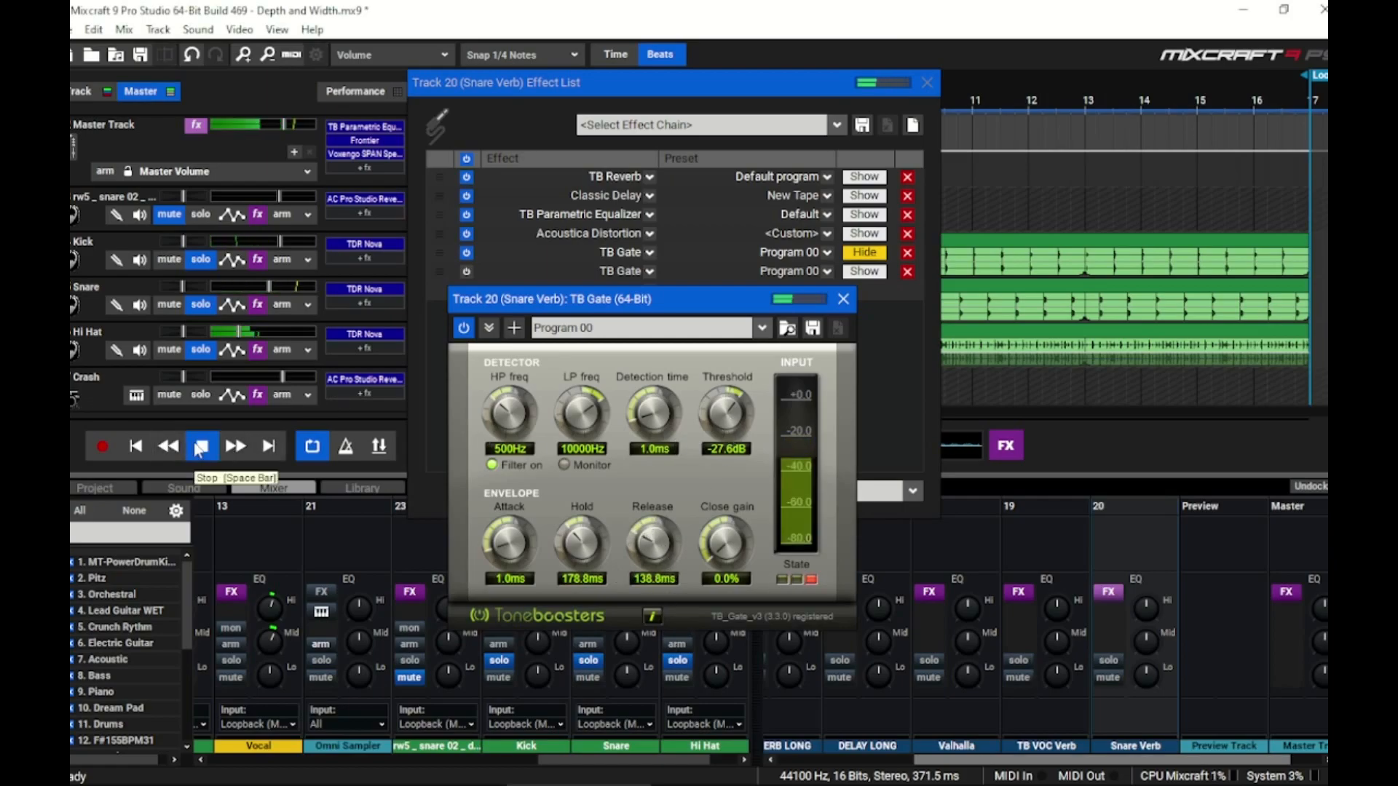
left_click(201, 261)
left_click(200, 351)
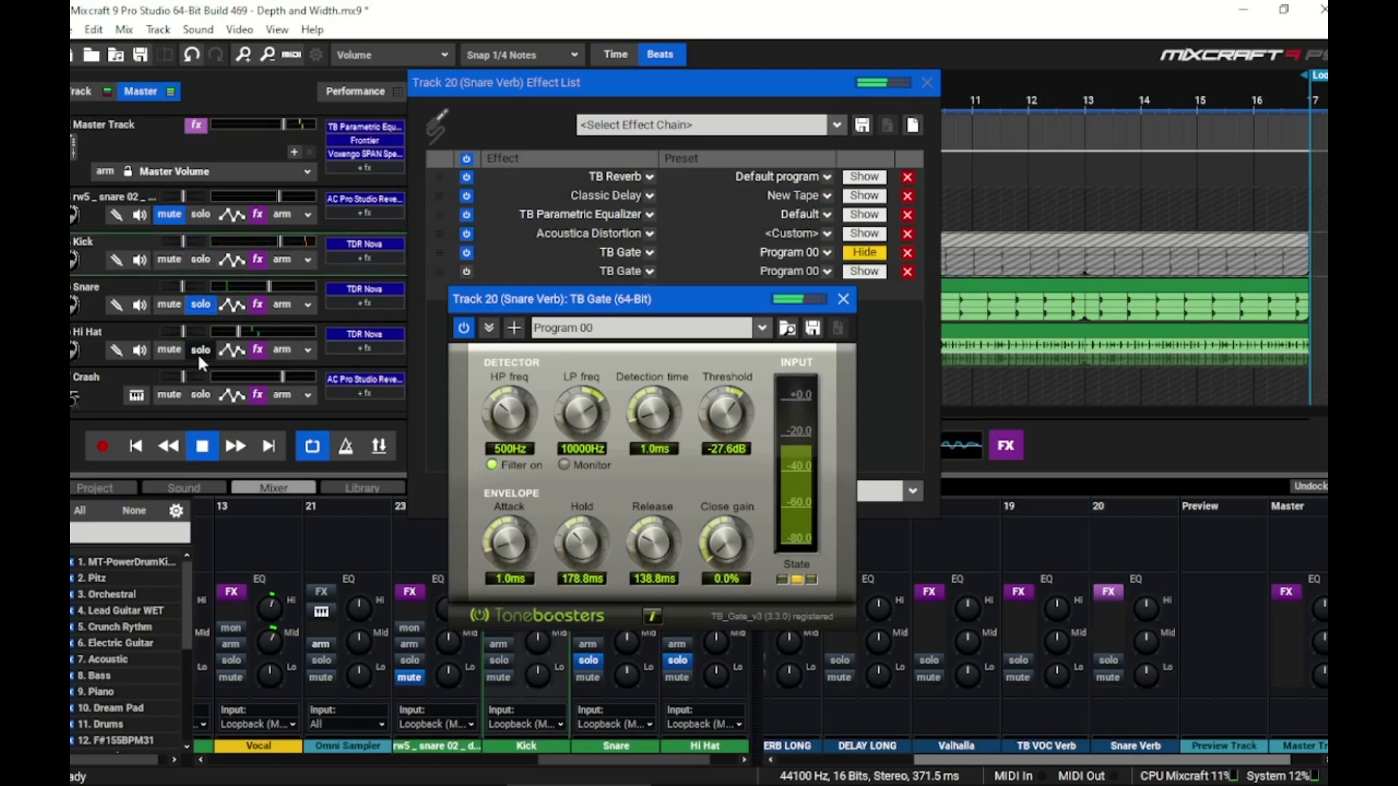
left_click(202, 446)
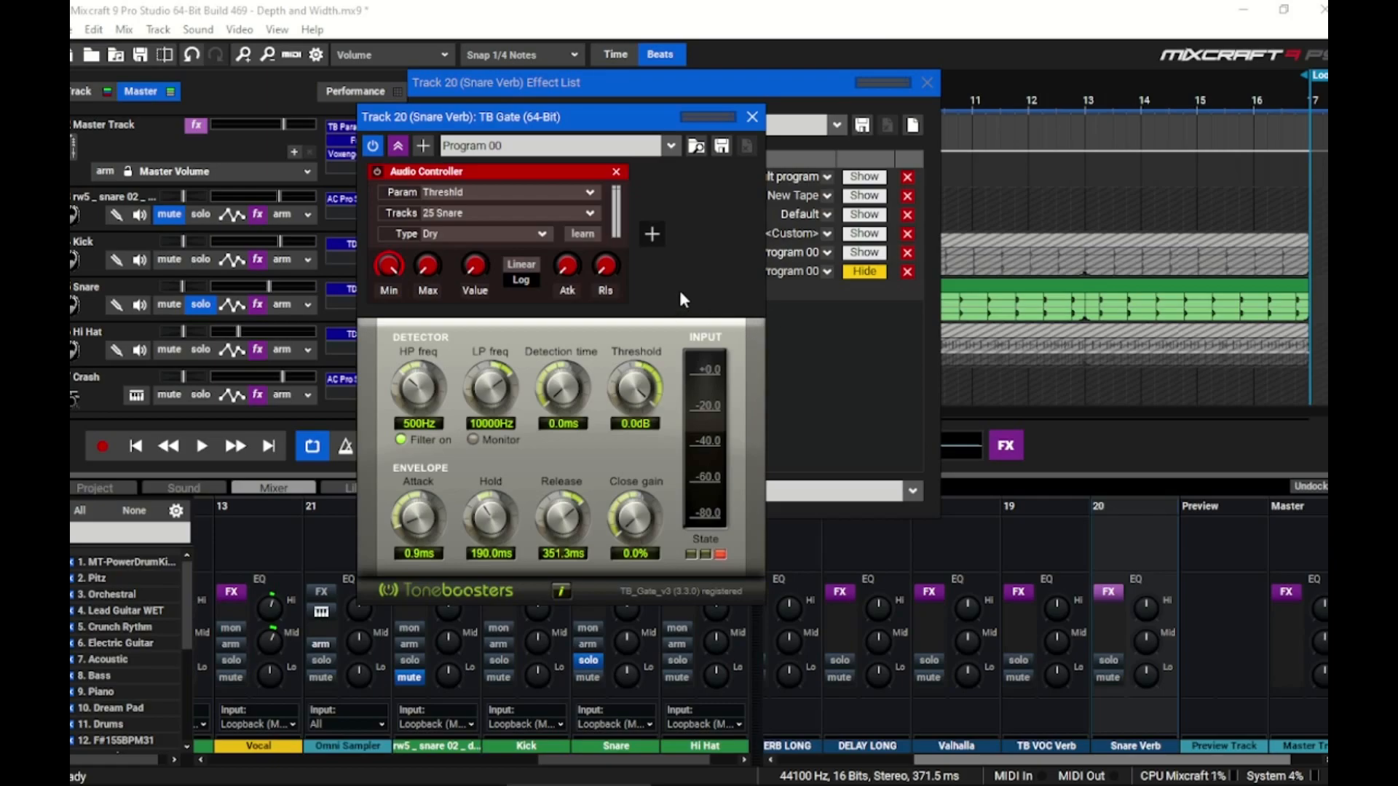
Audition the soloed Snare track through the second TB Gate, with its Audio Controller linking the threshold to 25 Snare.
left_click(201, 447)
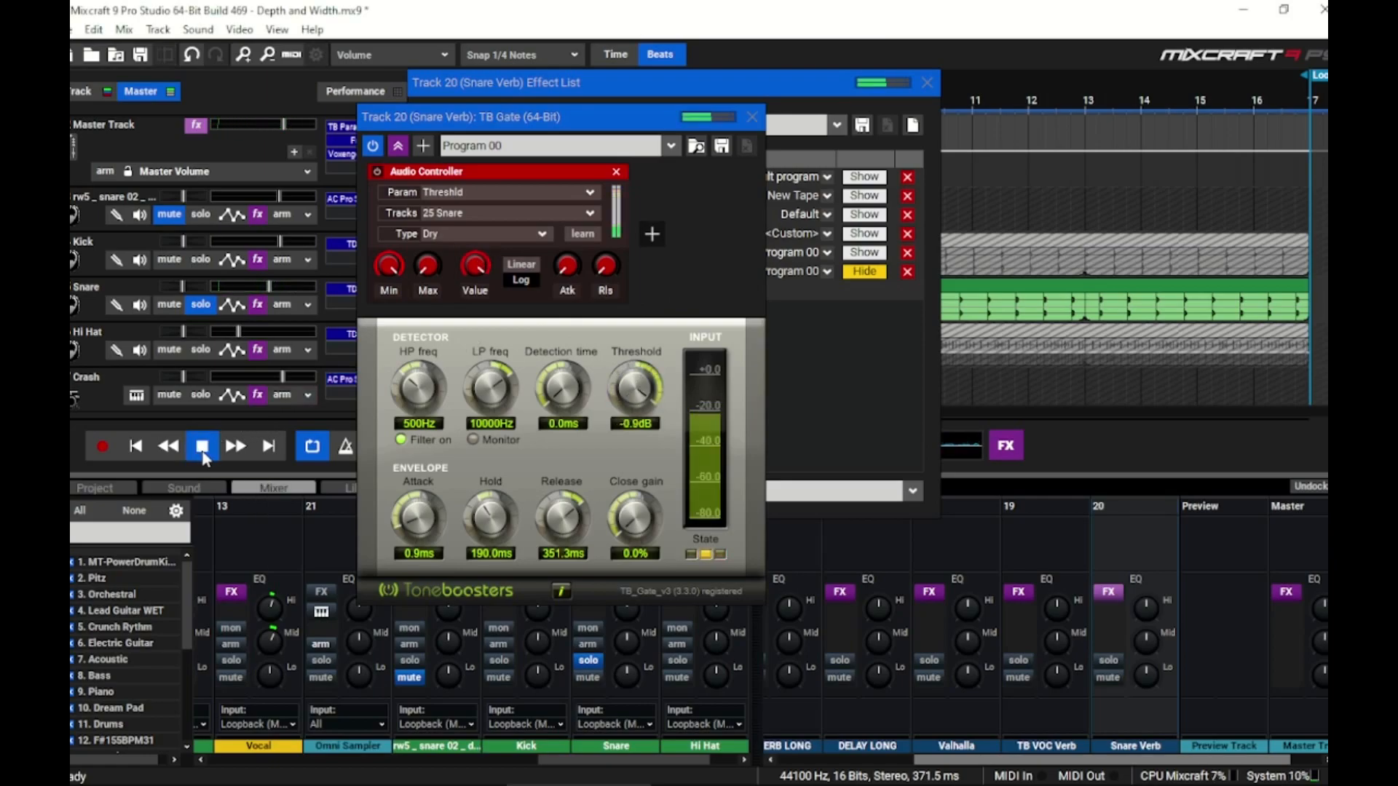
left_click(201, 447)
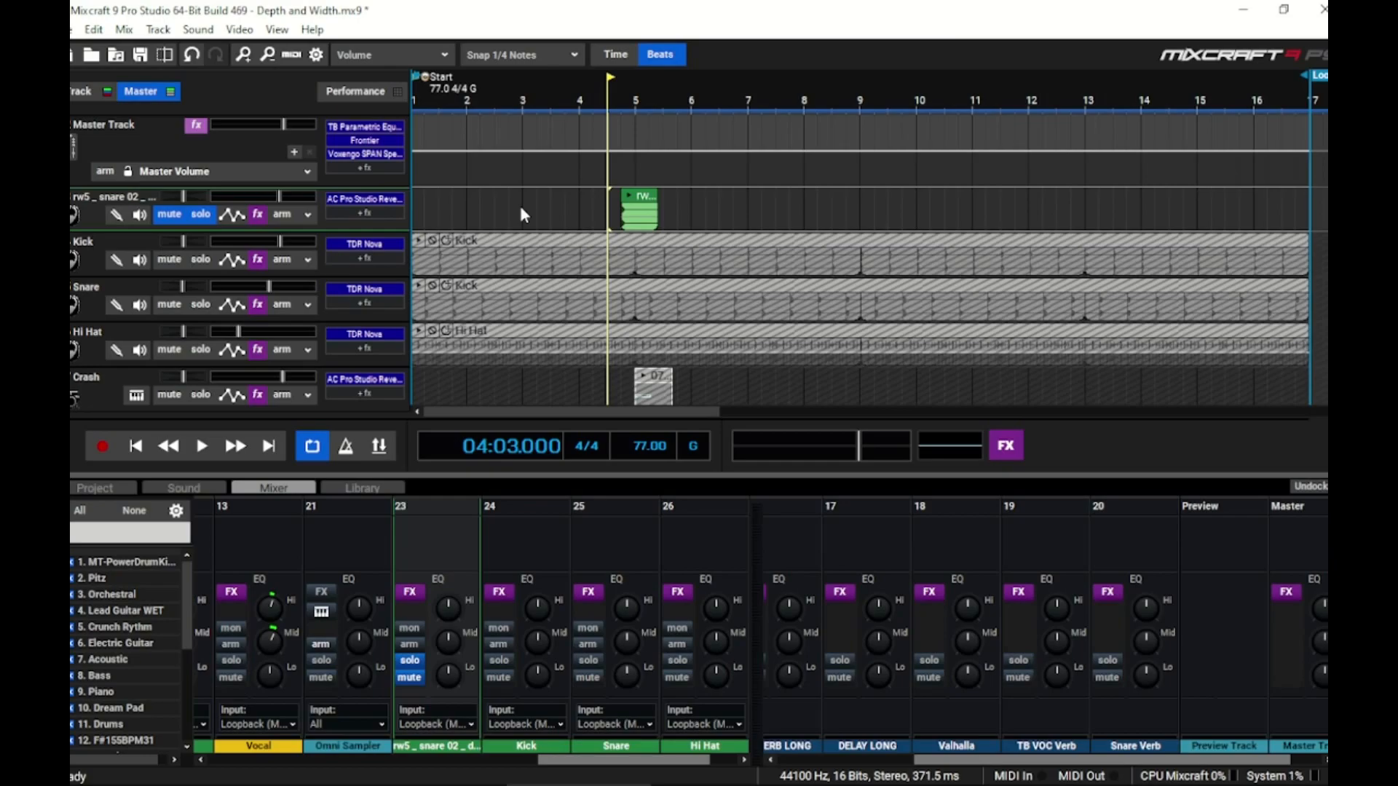
Play the soloed deep snare clip with its reverb twice, starting from 04:03.000.
key("space")
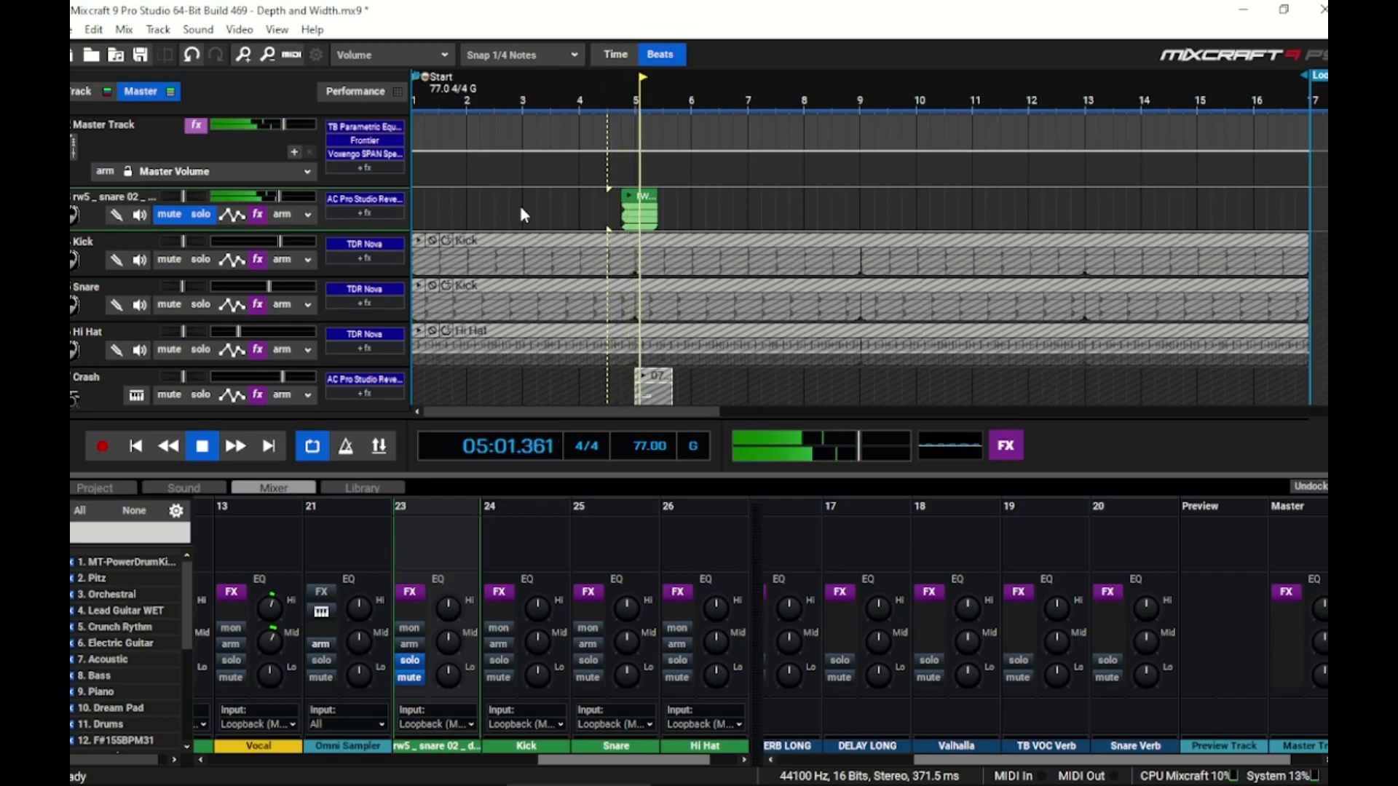
key("space")
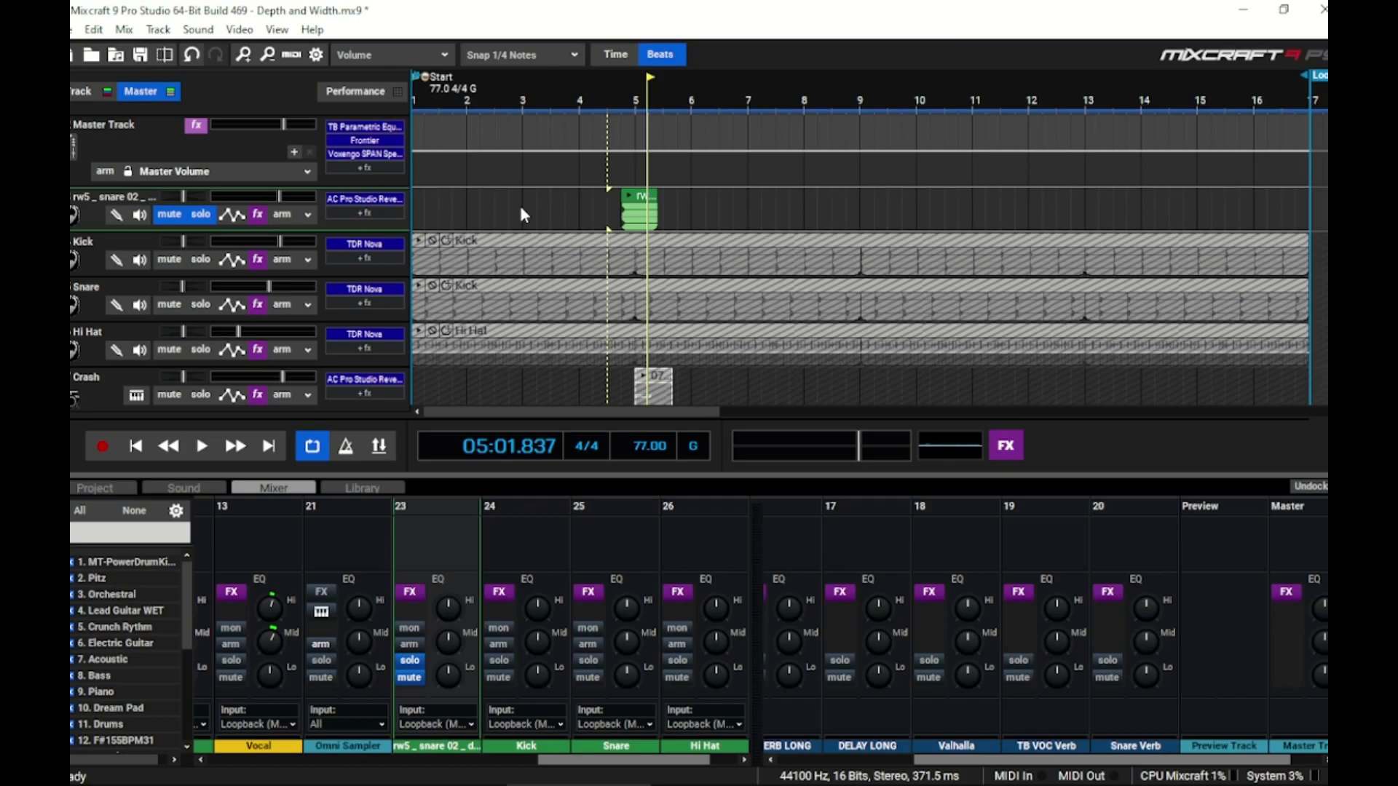
left_click(608, 95)
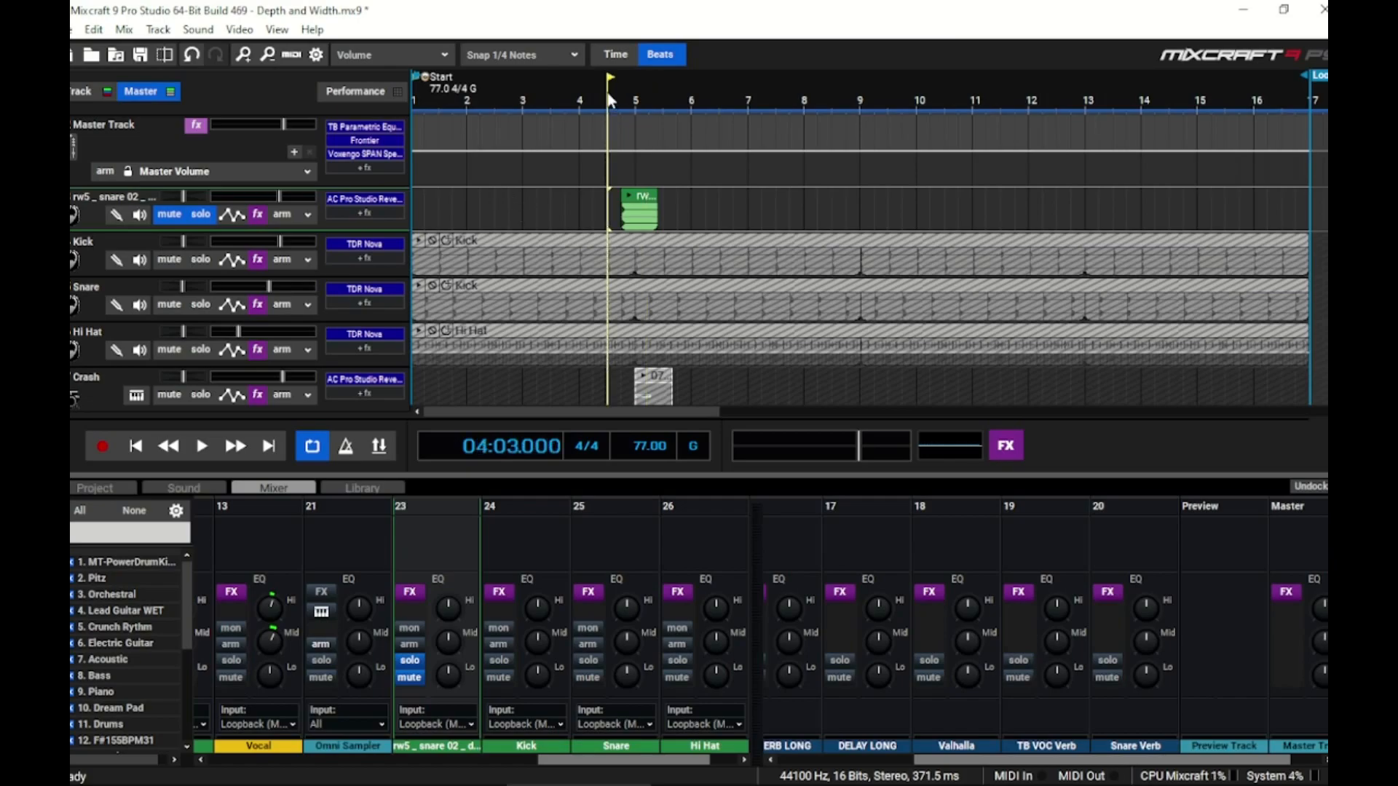
key("space")
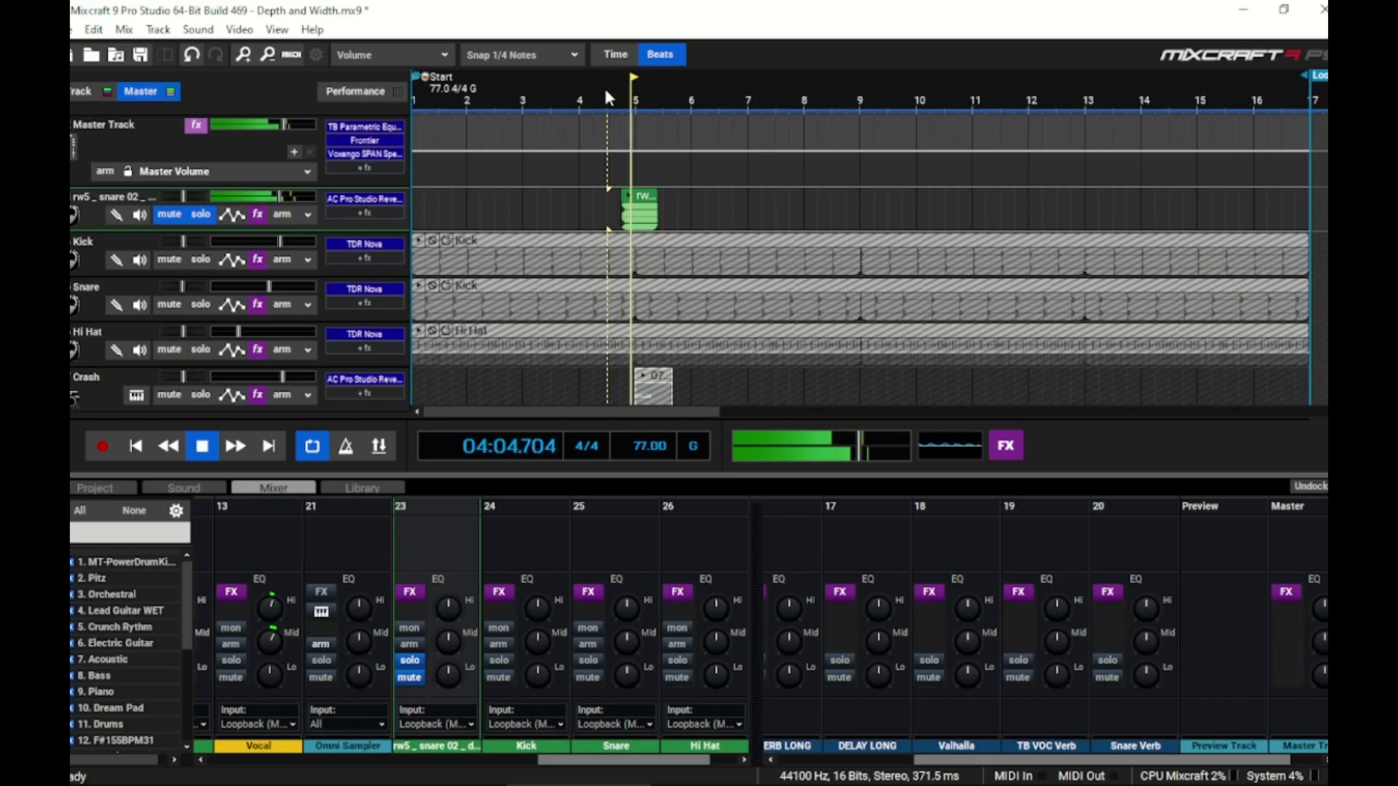
key("space")
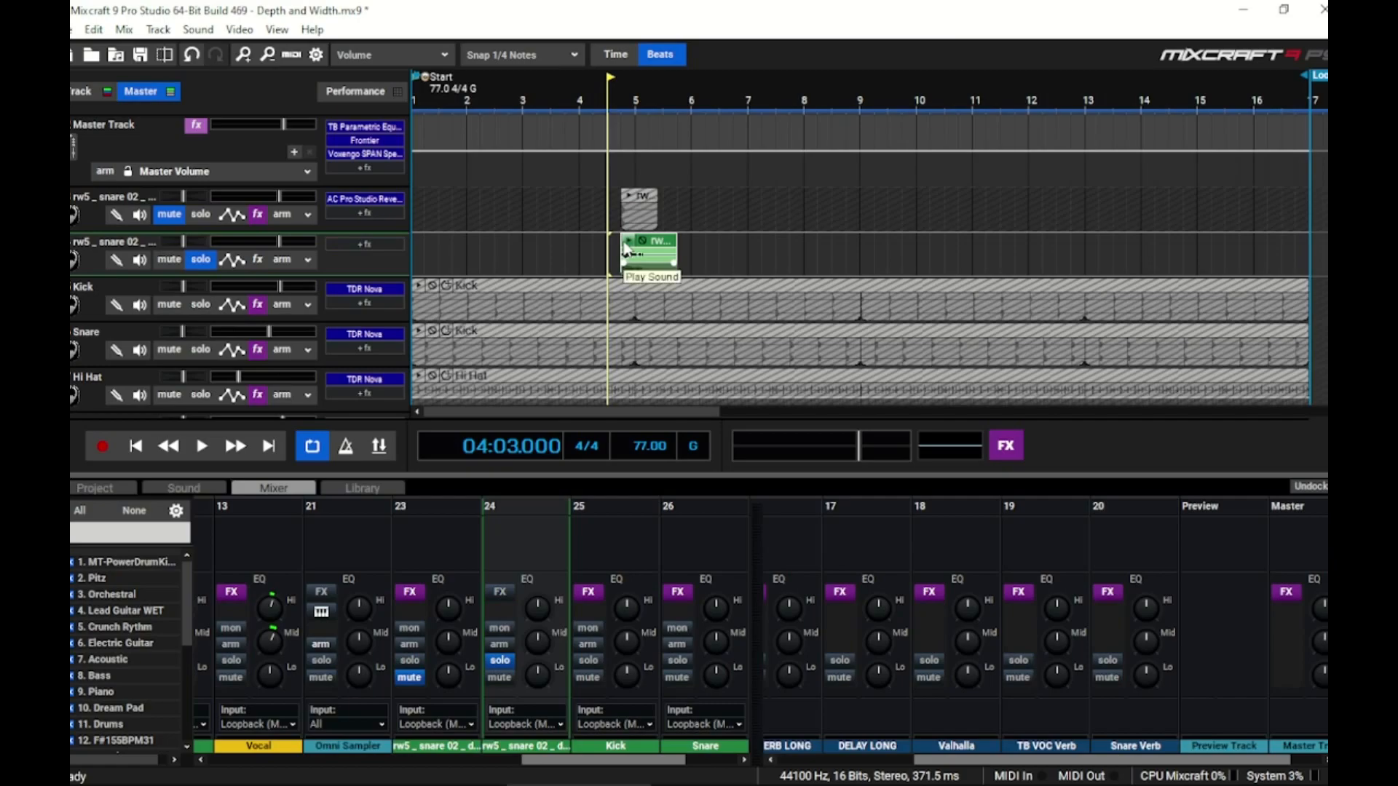
Preview the rendered snare clip on the second deep snare track, reverse it, and audition the reversed clip from 02:03.500.
left_click(626, 243)
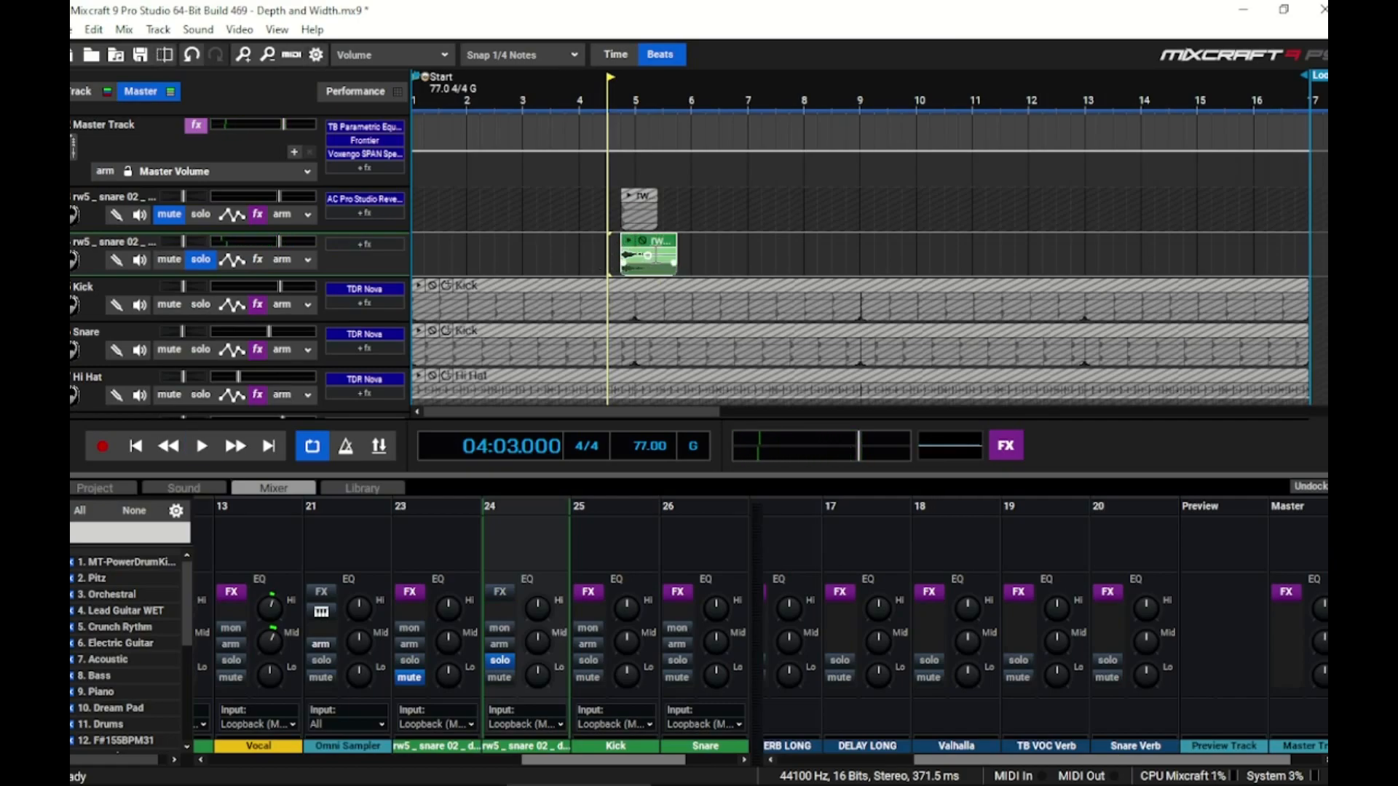
right_click(662, 252)
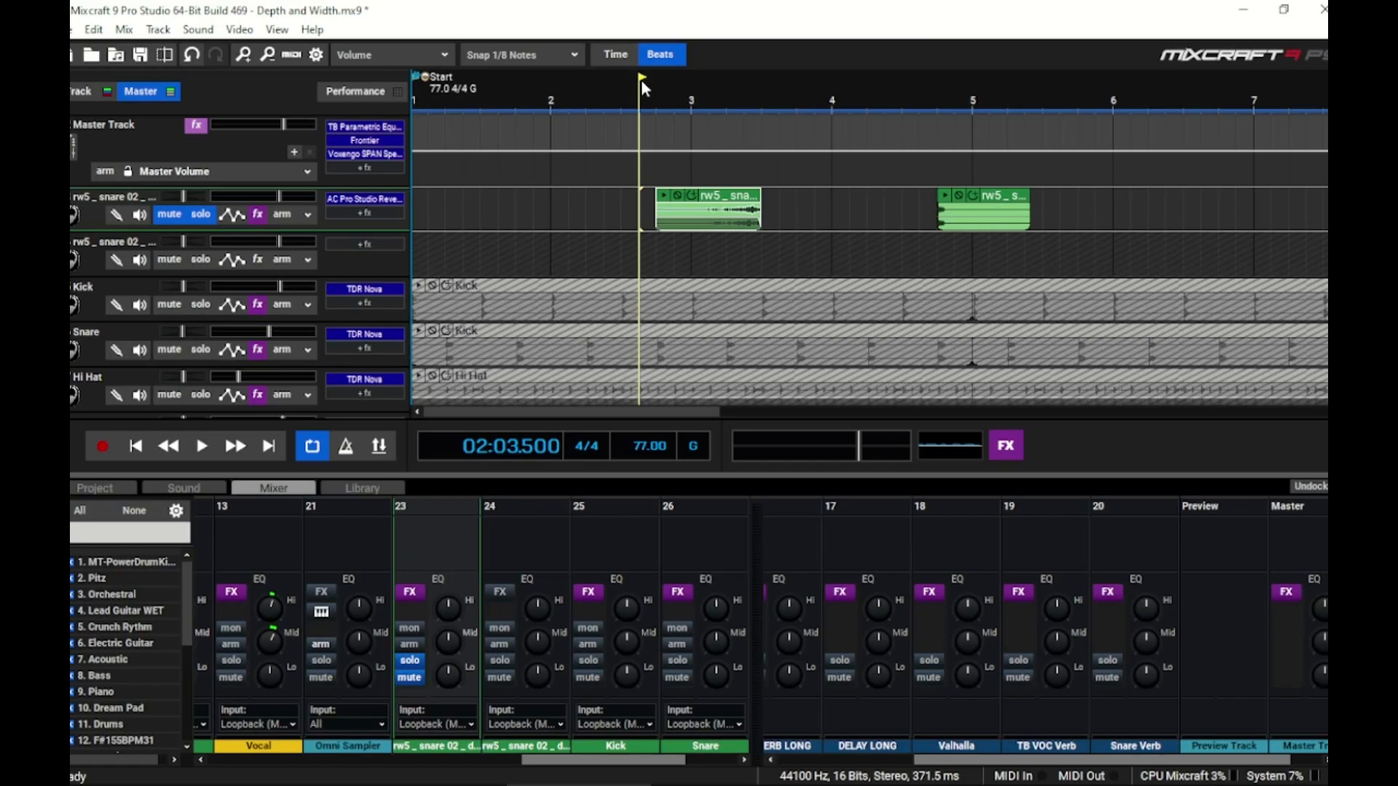
key("space")
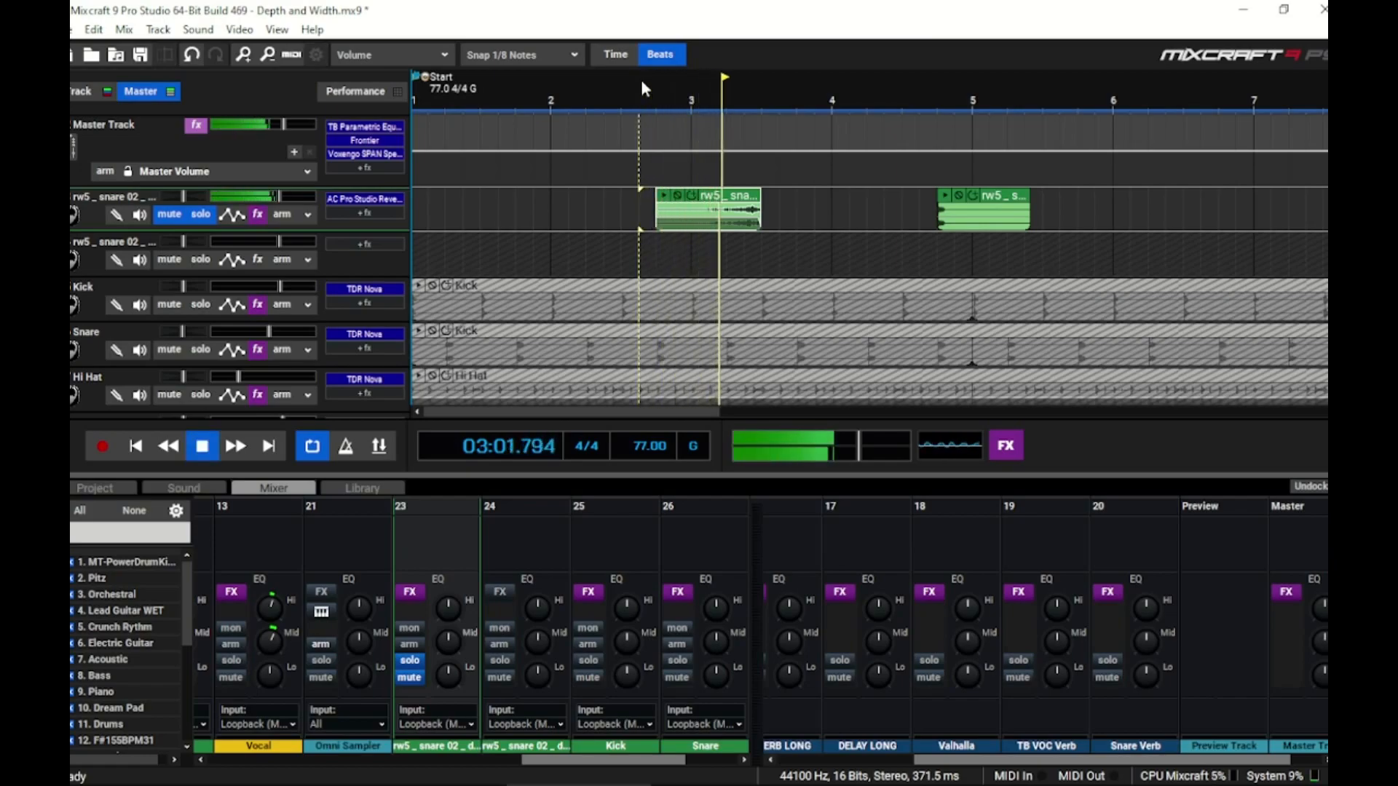
key("space")
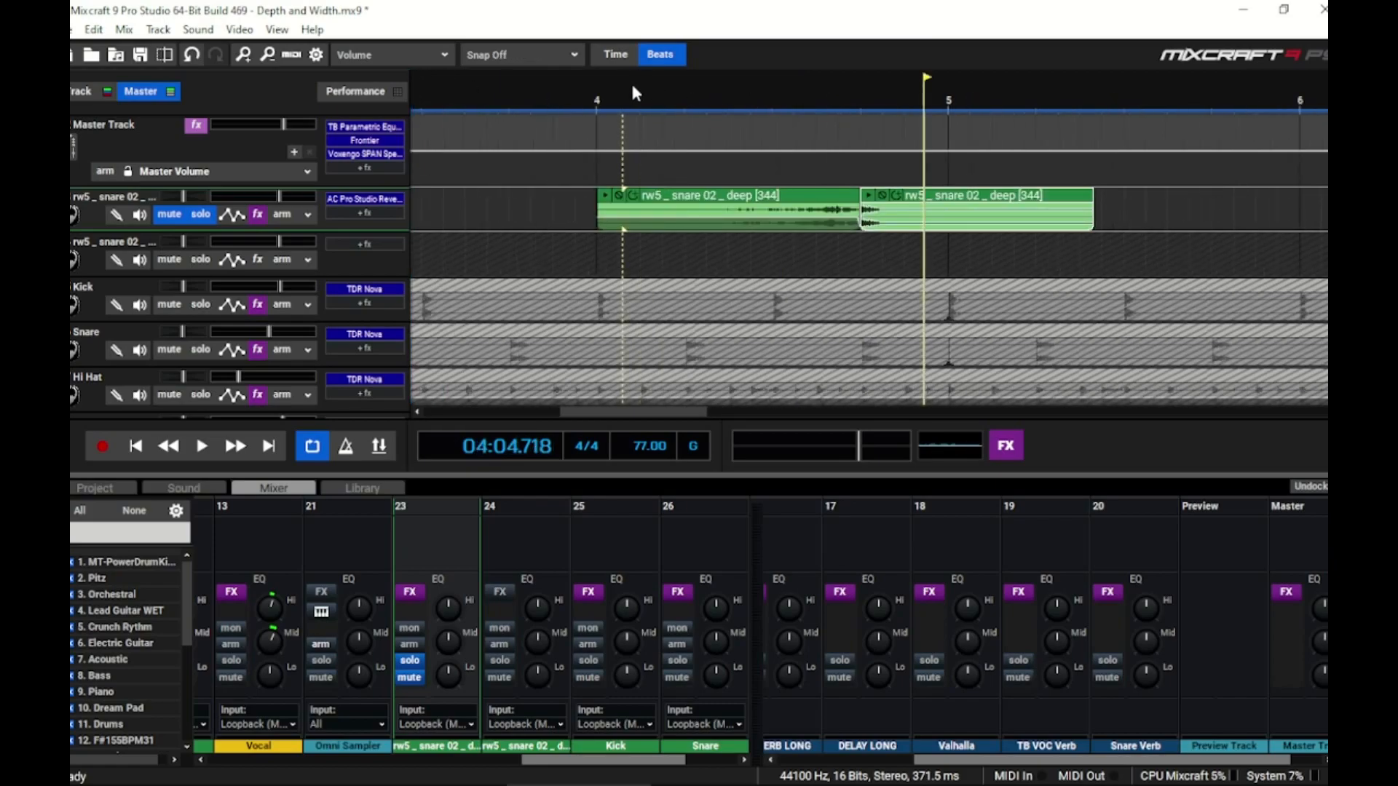
Audition the reversed snare clip leading into the original snare hit, starting from 04:01.402.
left_click(633, 87)
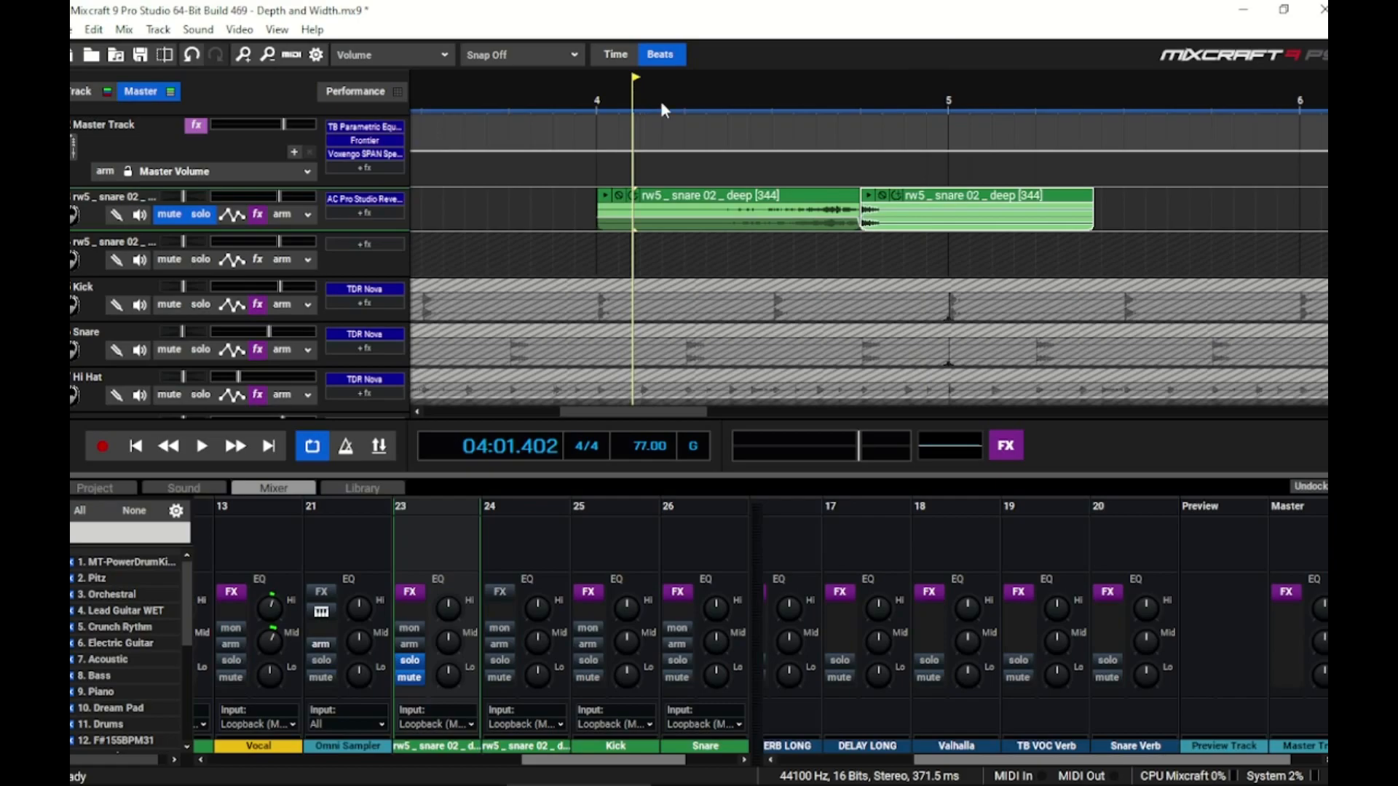
key("space")
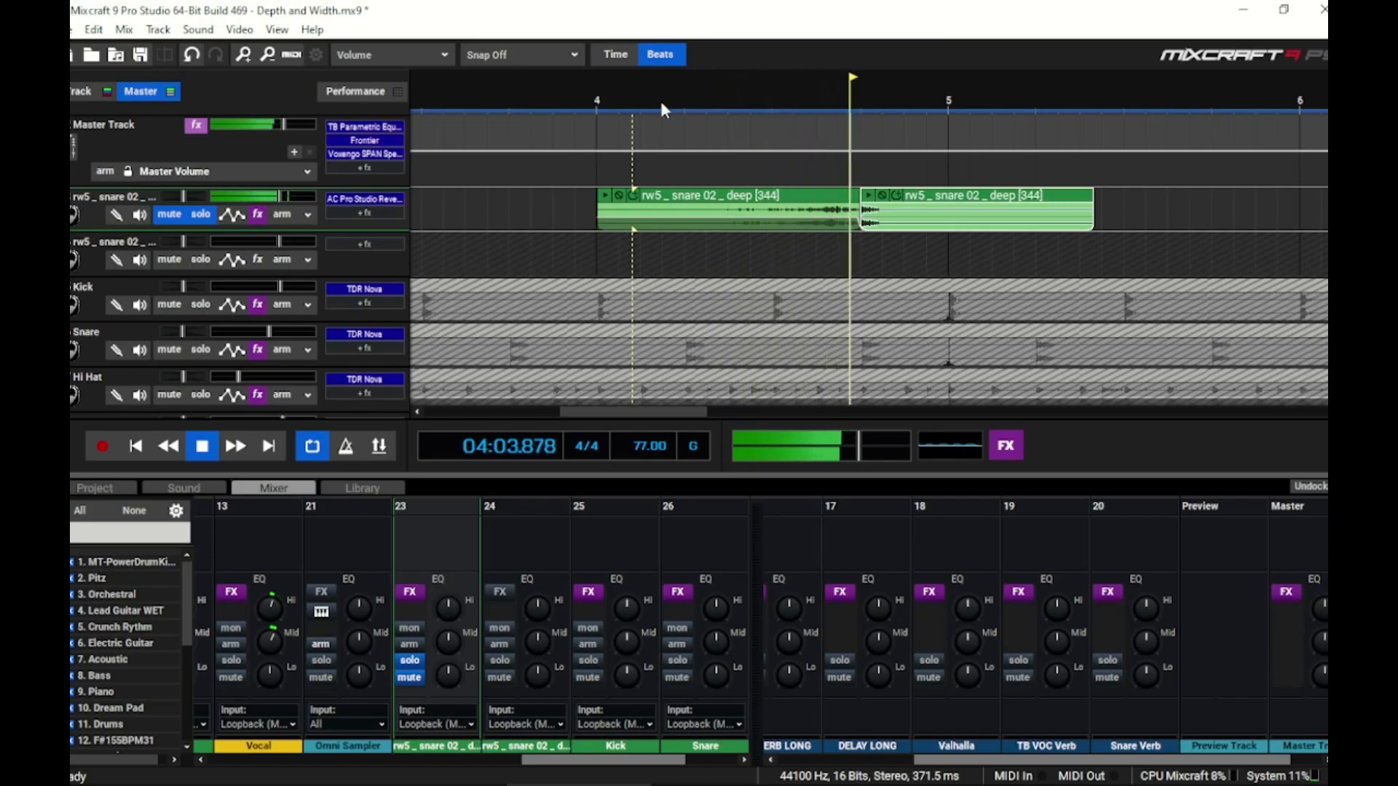
key("space")
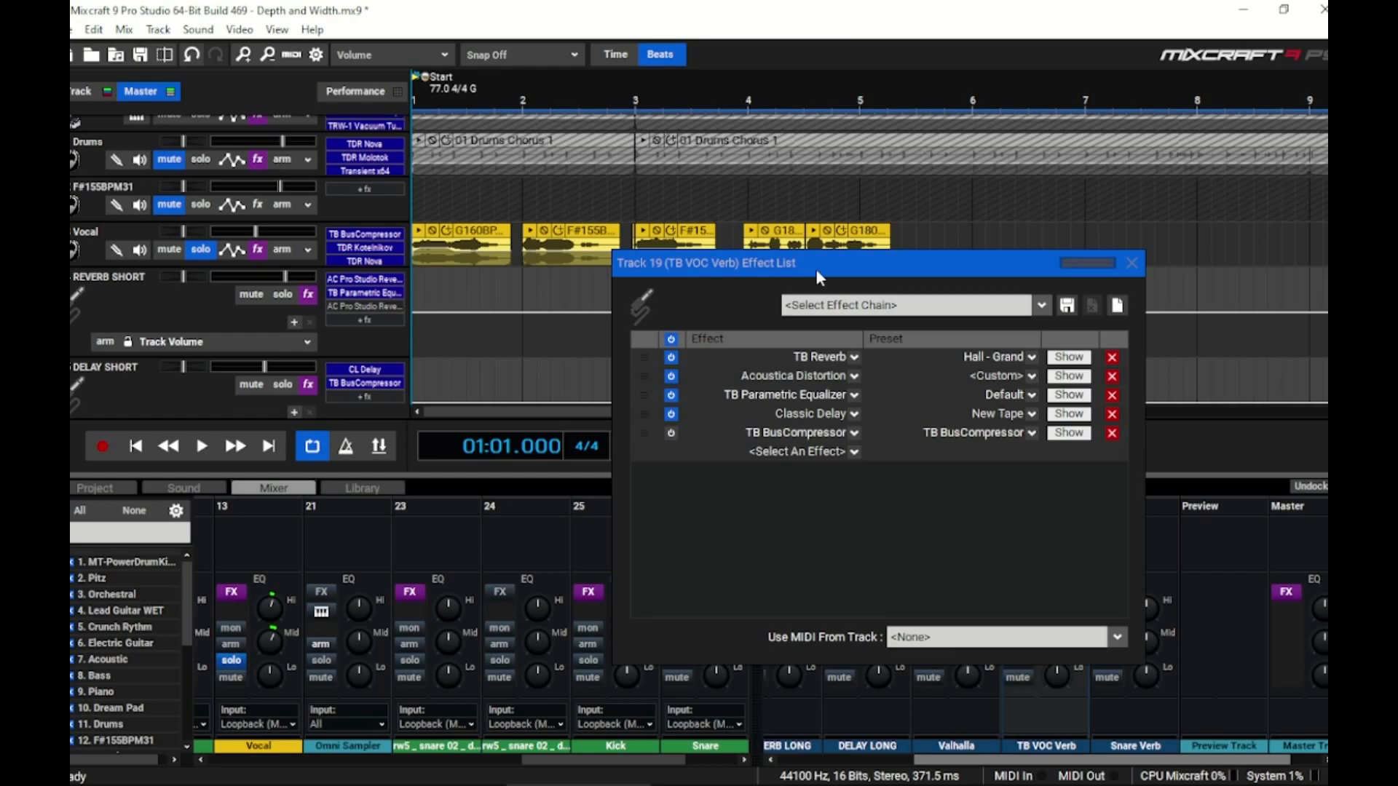
Audition the first soloed Vocal clip with the whole TB VOC Verb effect chain bypassed, and with its reverb, distortion, equalizer and delay re-enabled.
left_click(671, 356)
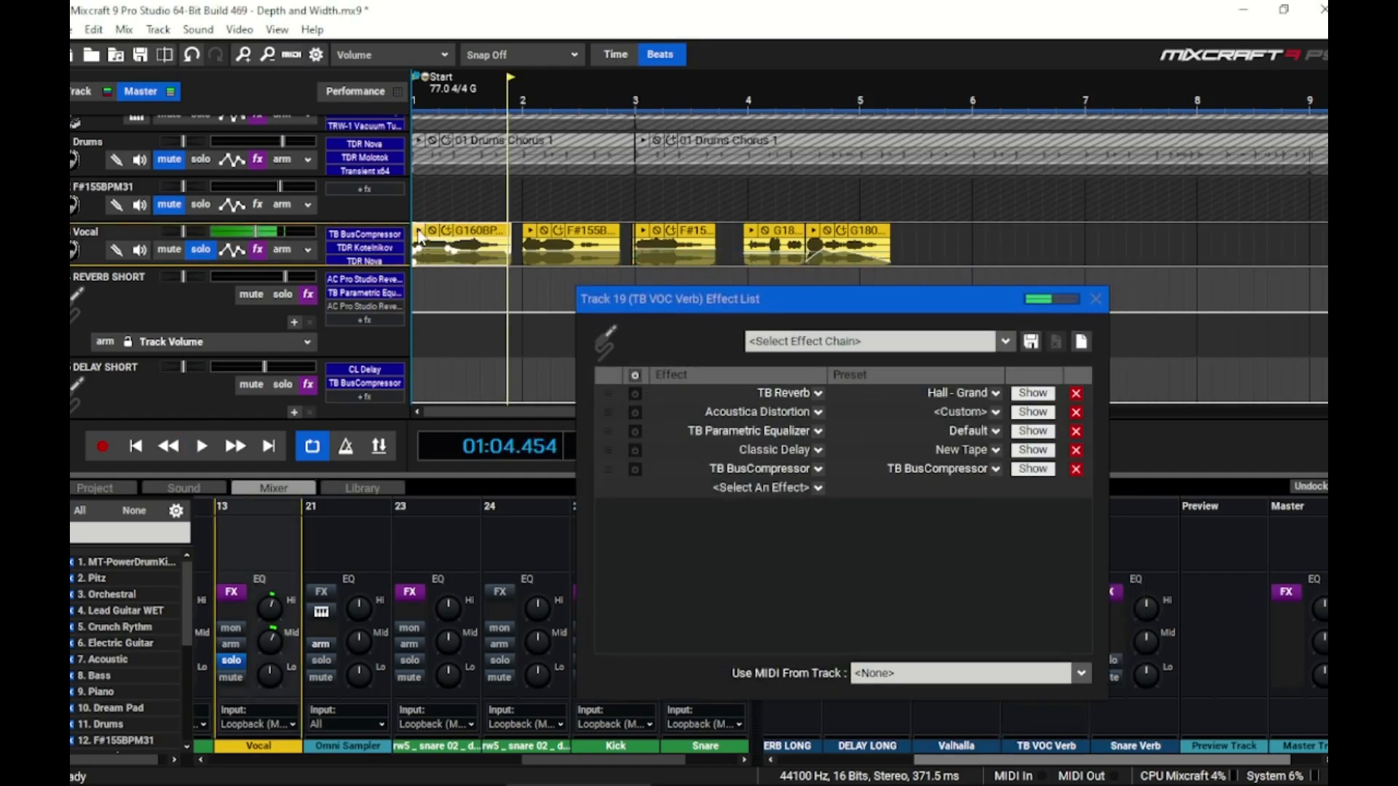
left_click(631, 375)
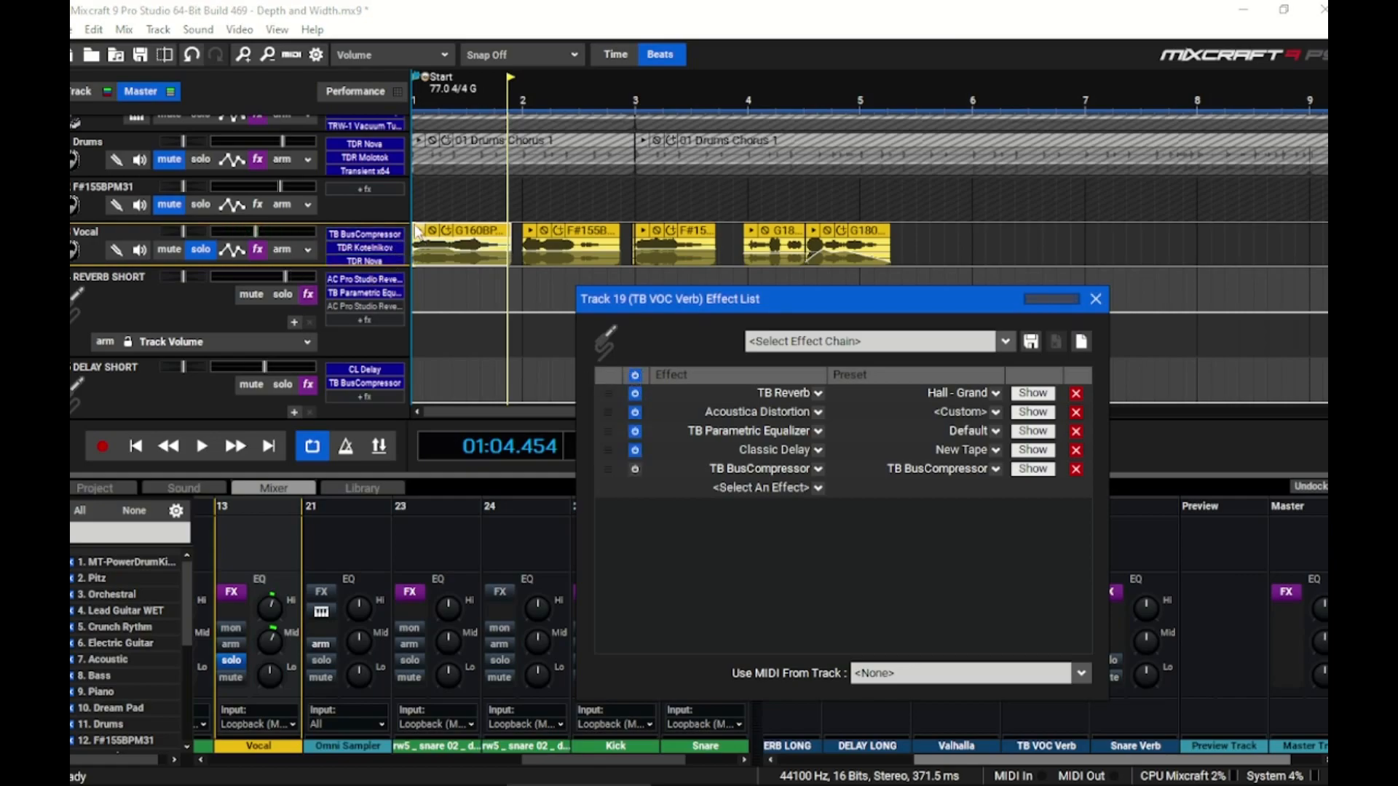
key("space")
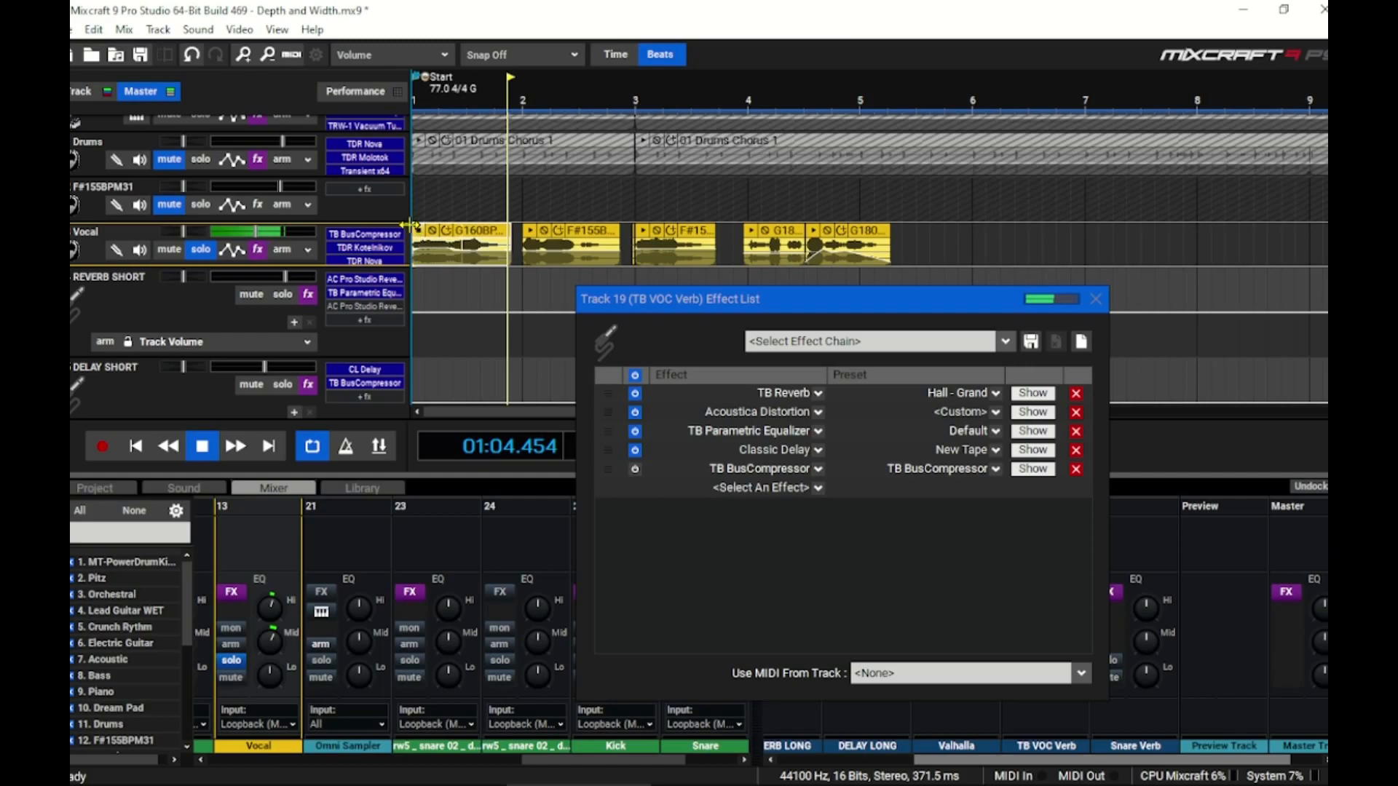
key("space")
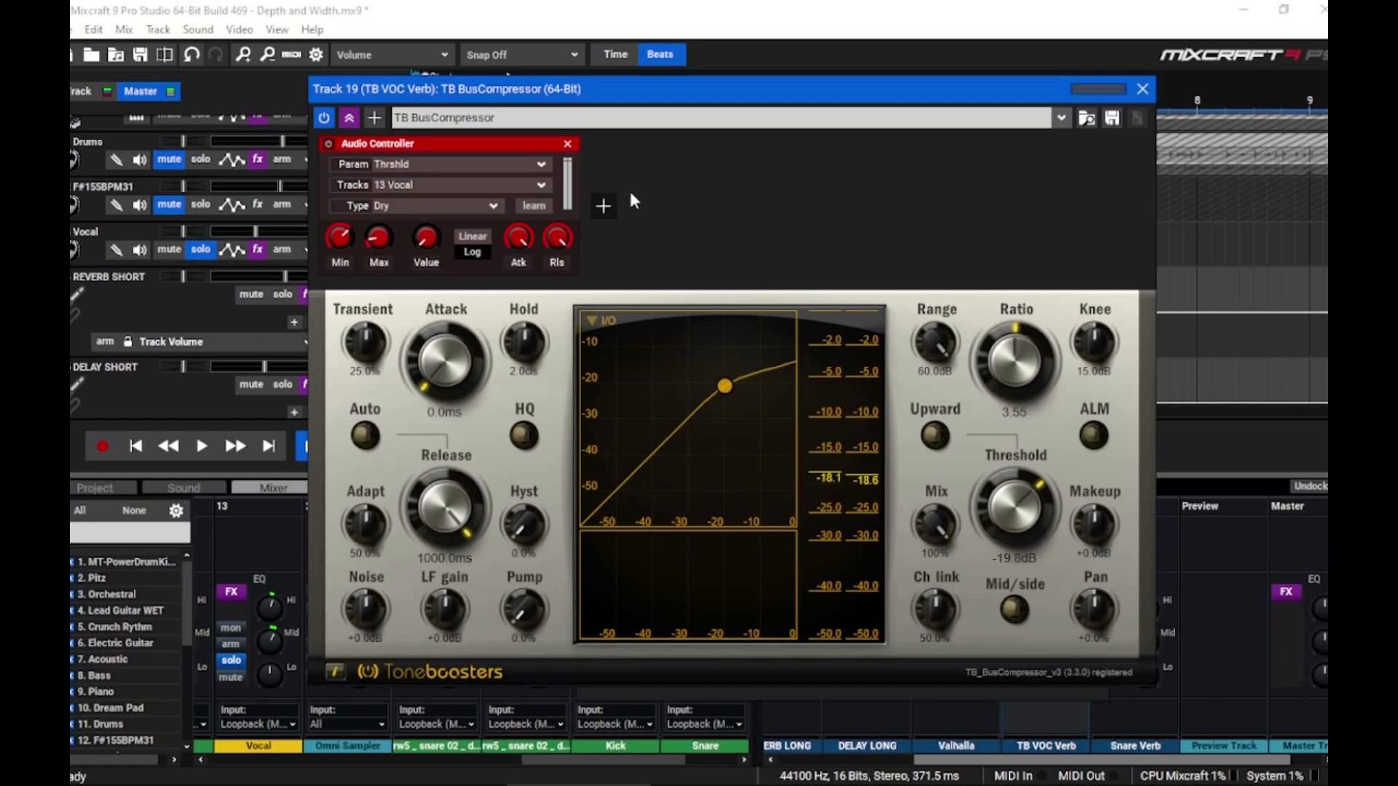
Audition the first soloed Vocal clip with the TB BusCompressor on TB VOC Verb bypassed.
left_click_drag(650, 82, 759, 162)
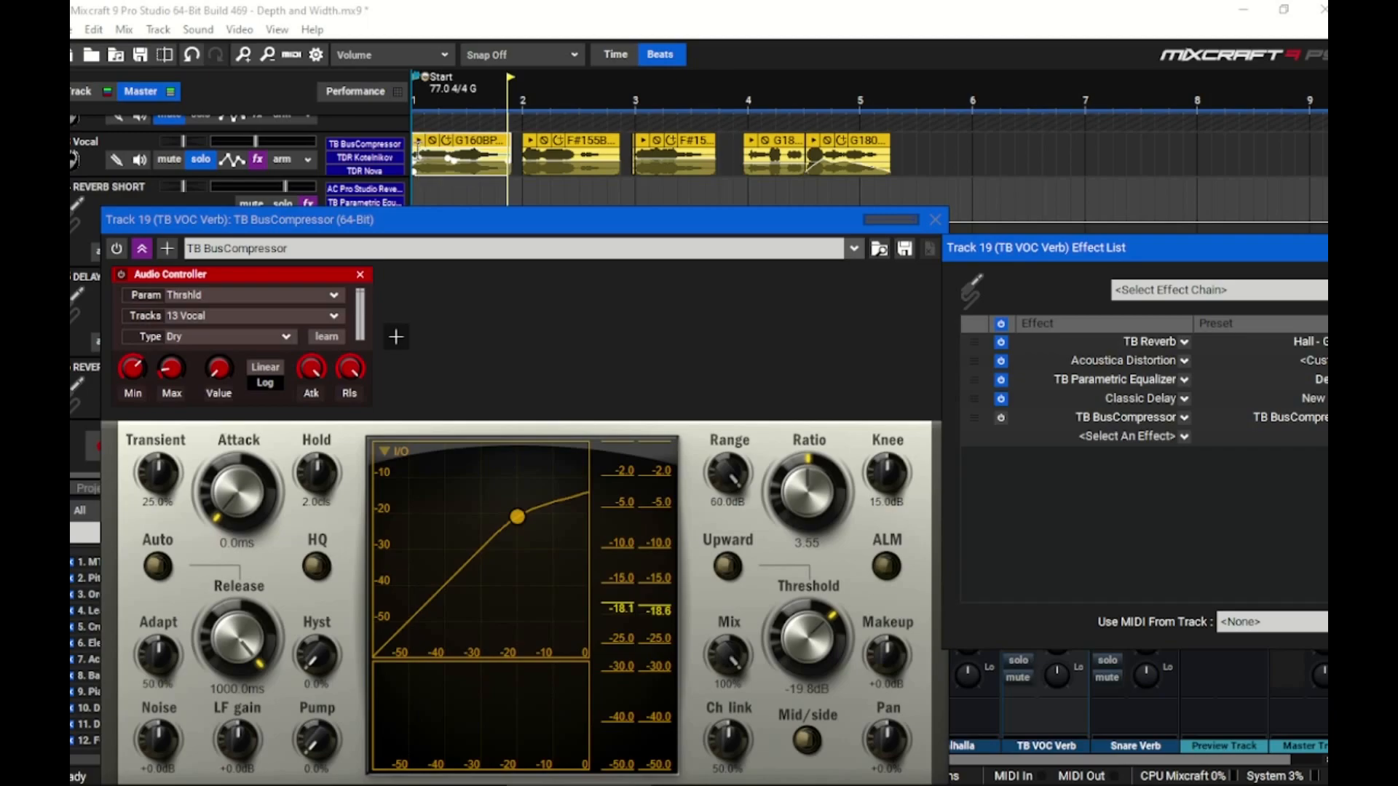
key("space")
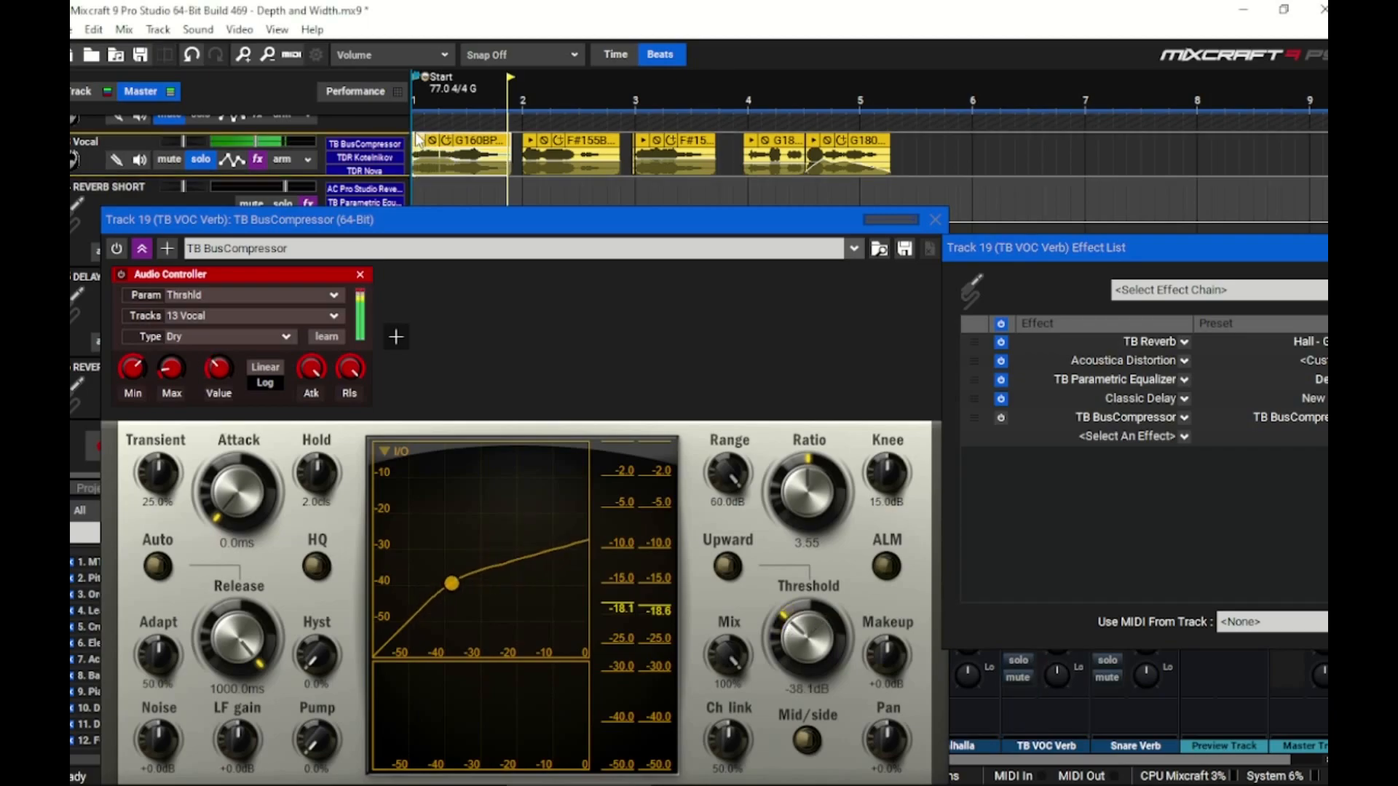
key("space")
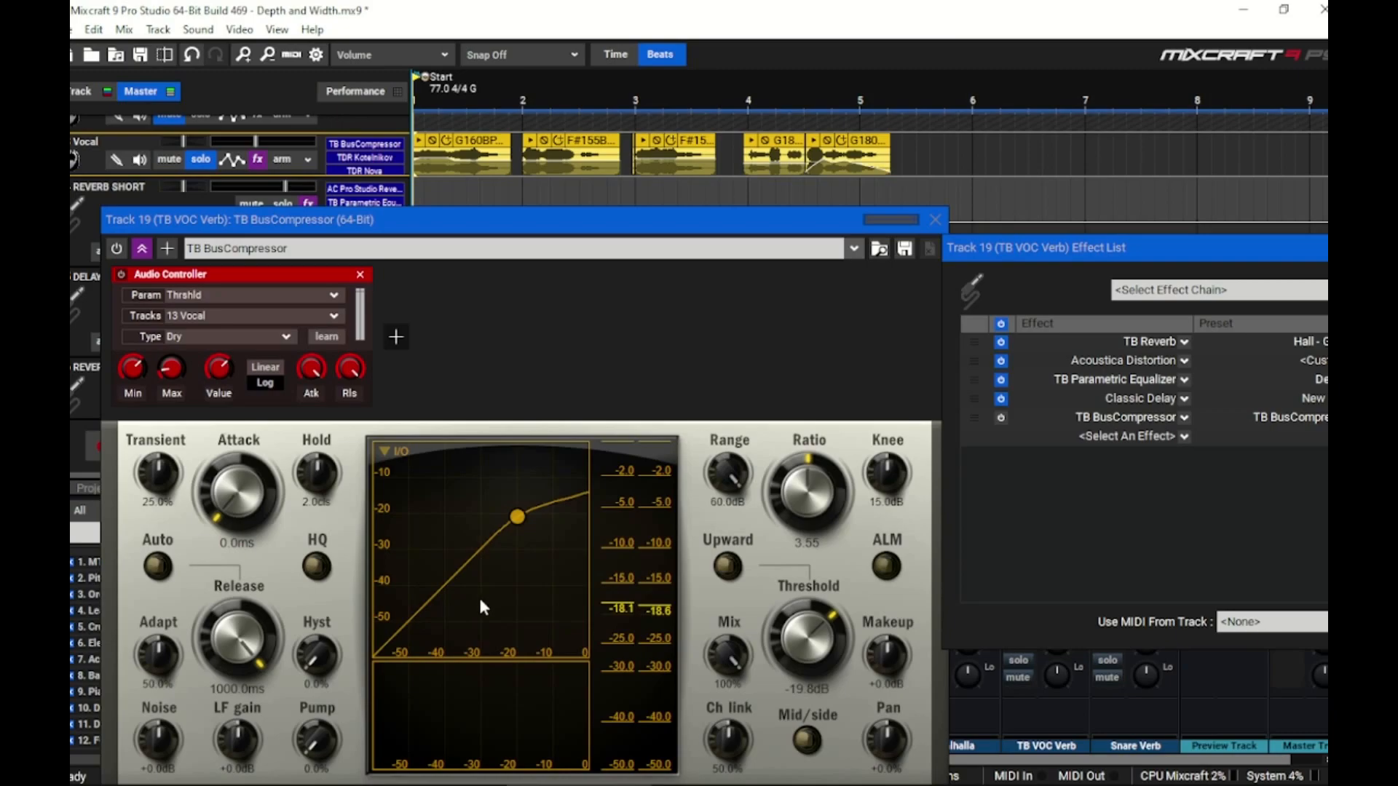
Enable the TB BusCompressor on TB VOC Verb and audition the soloed Vocal clips with its threshold driven by 13 Vocal.
key("space")
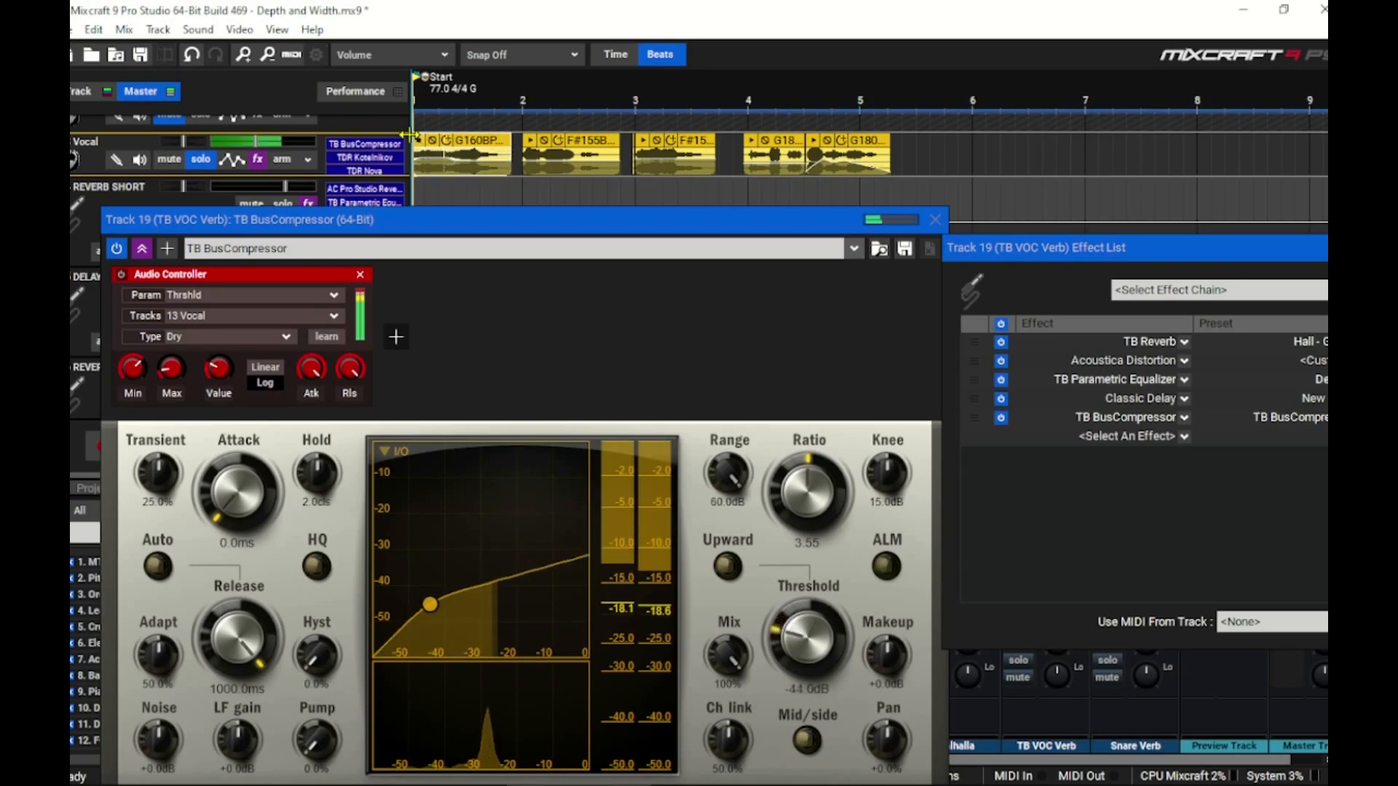
key("space")
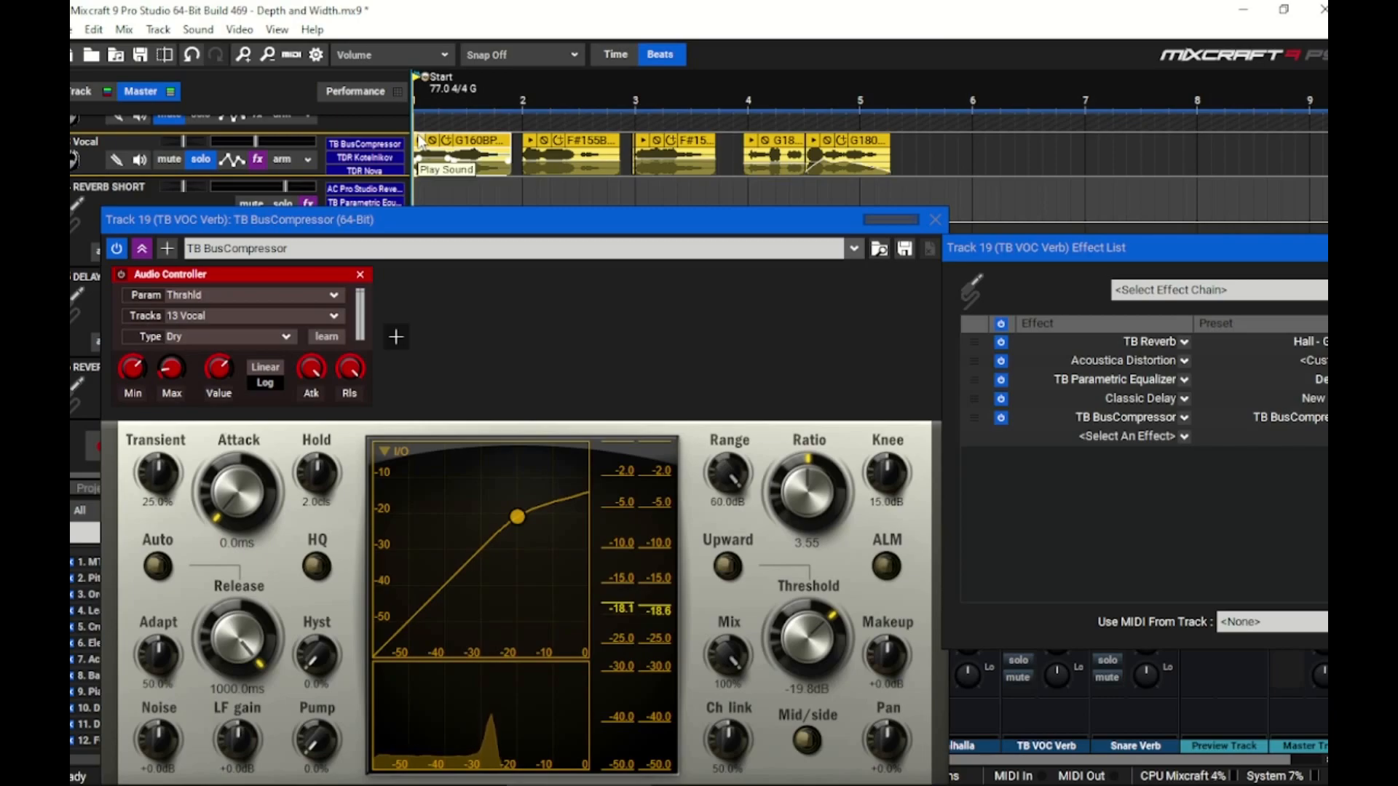
left_click(419, 139)
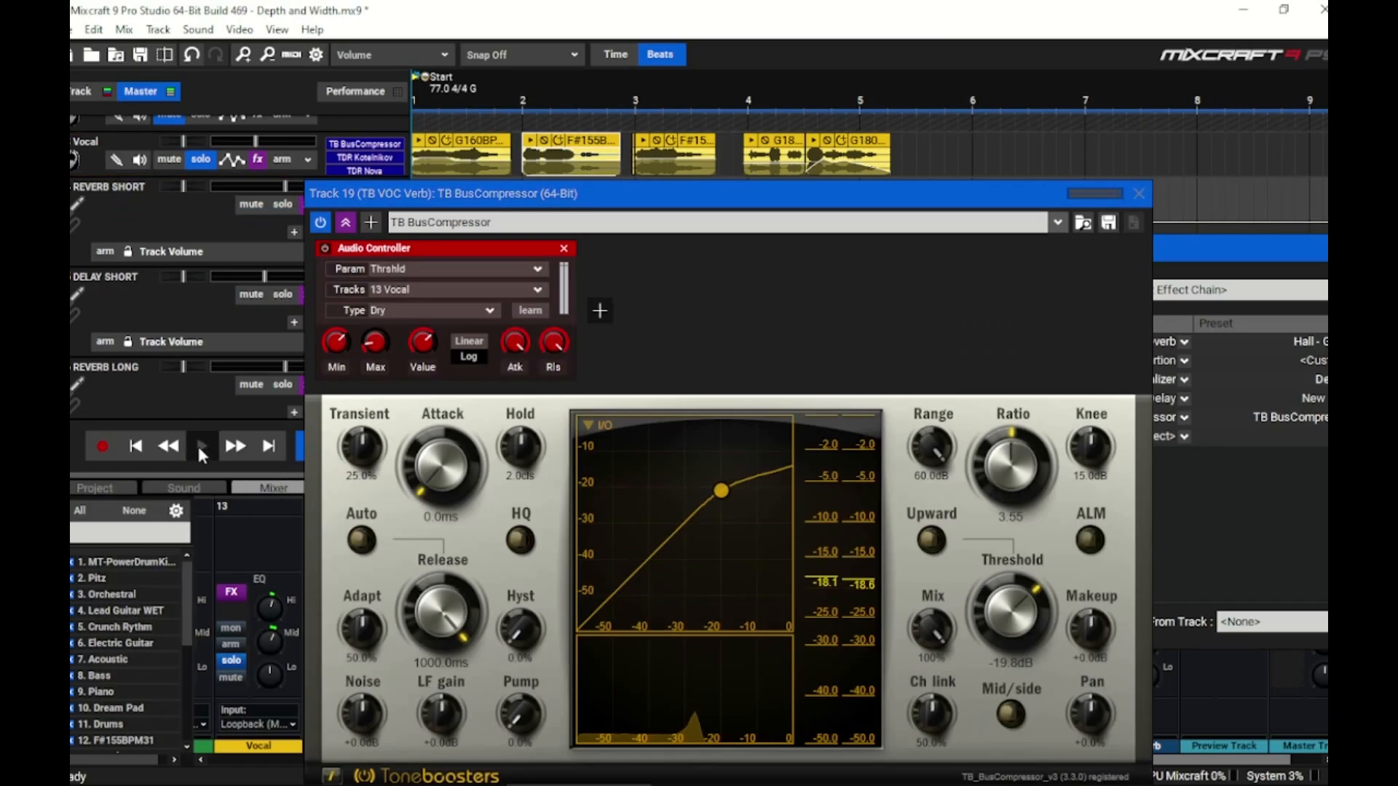
left_click(198, 446)
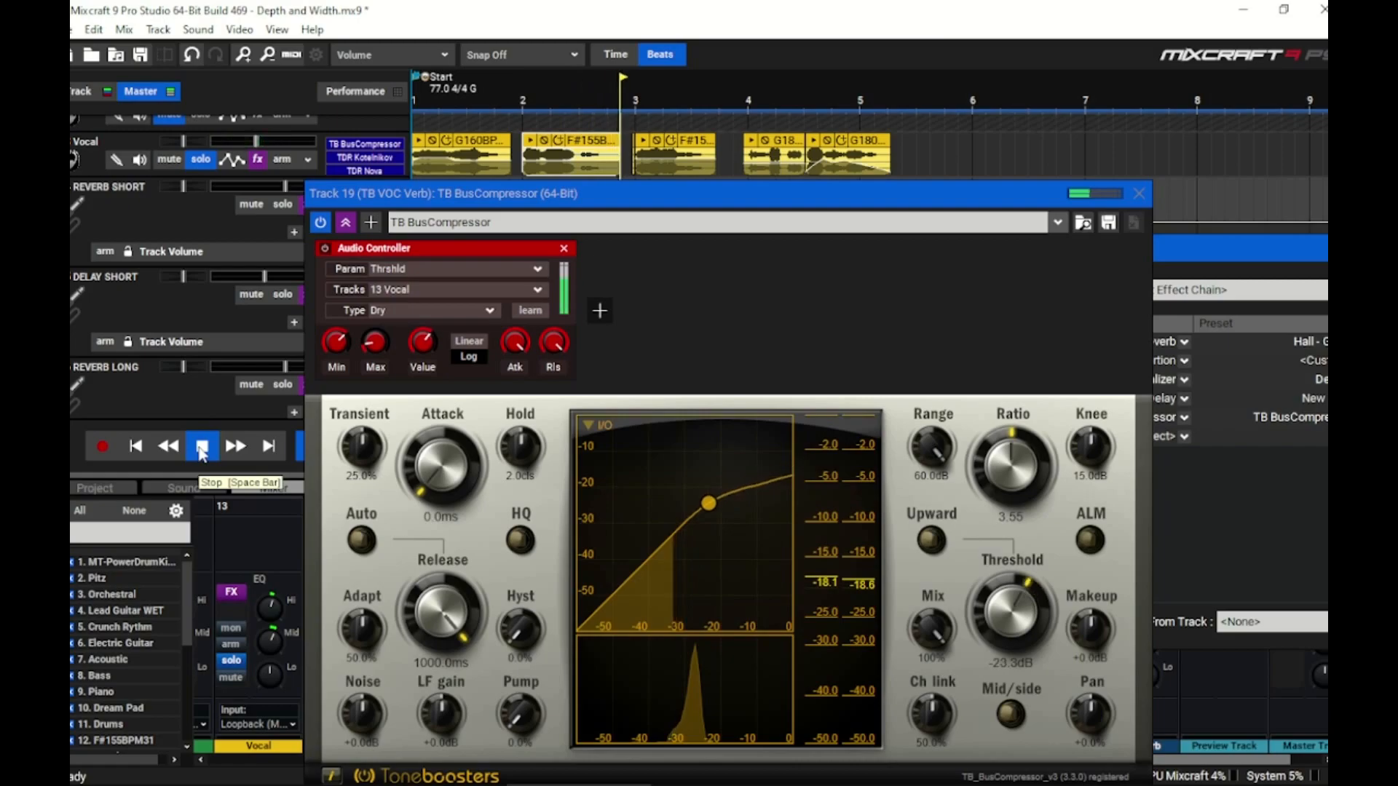
left_click(202, 447)
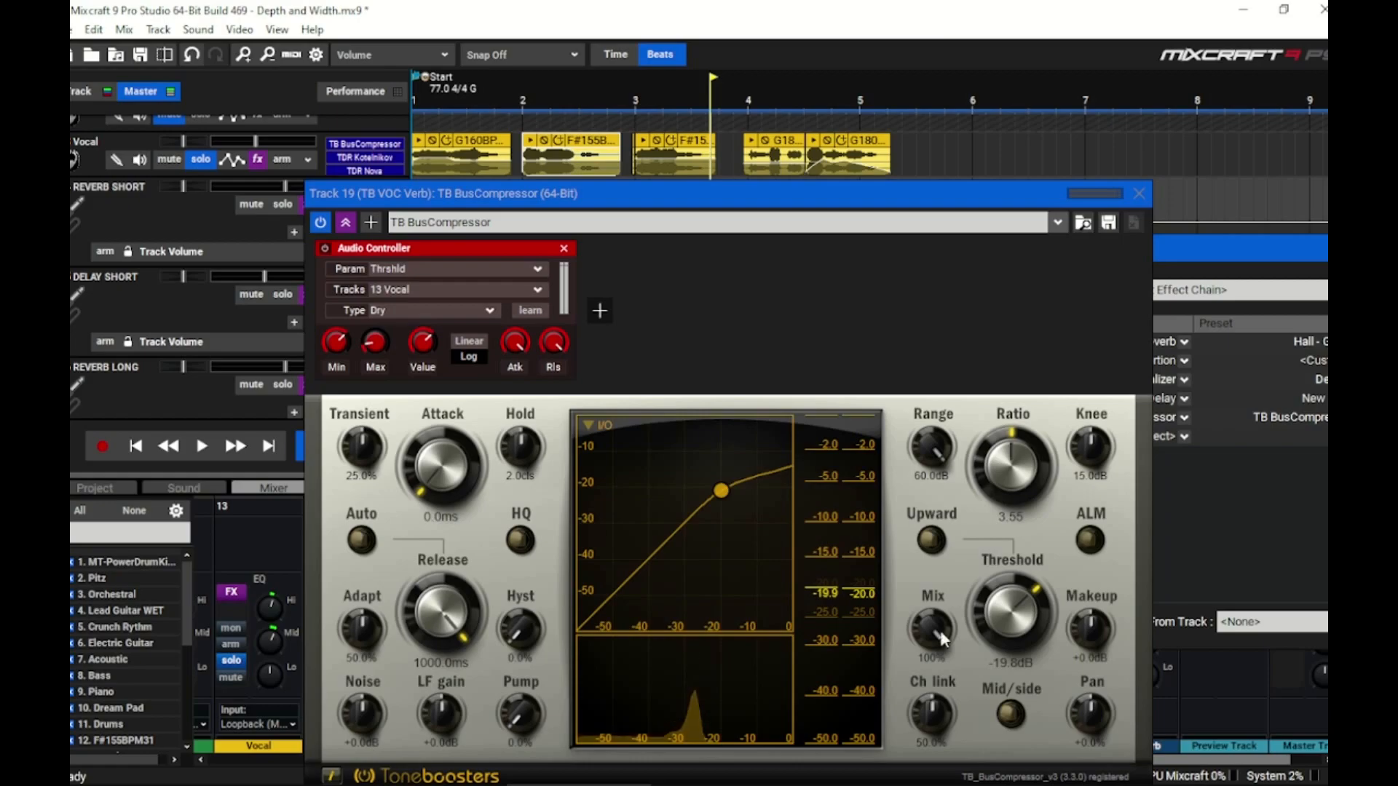
Lower the TB BusCompressor's Mix to 73% and audition the soloed vocal from the start of the project.
left_click_drag(934, 637, 937, 614)
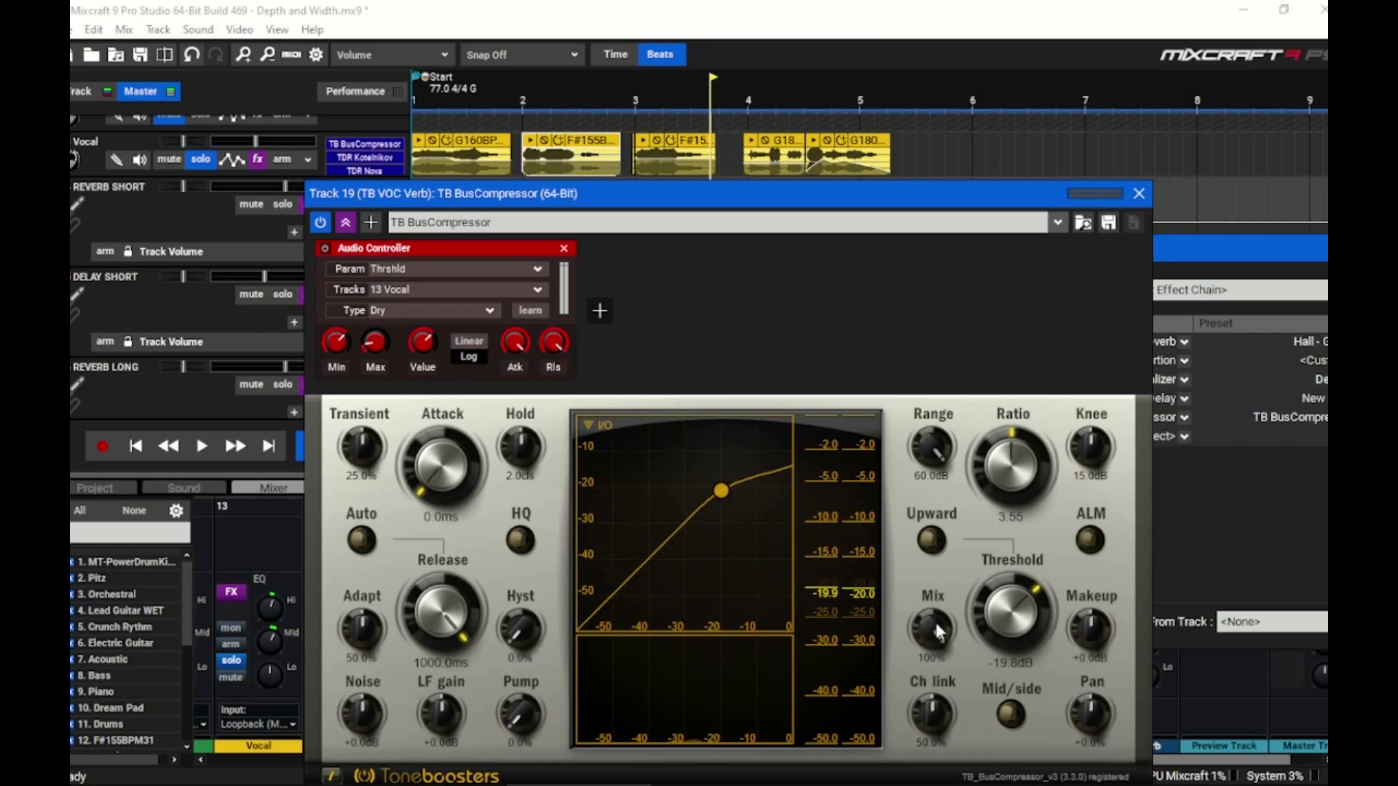
left_click(137, 443)
left_click_drag(940, 628, 950, 727)
left_click(204, 448)
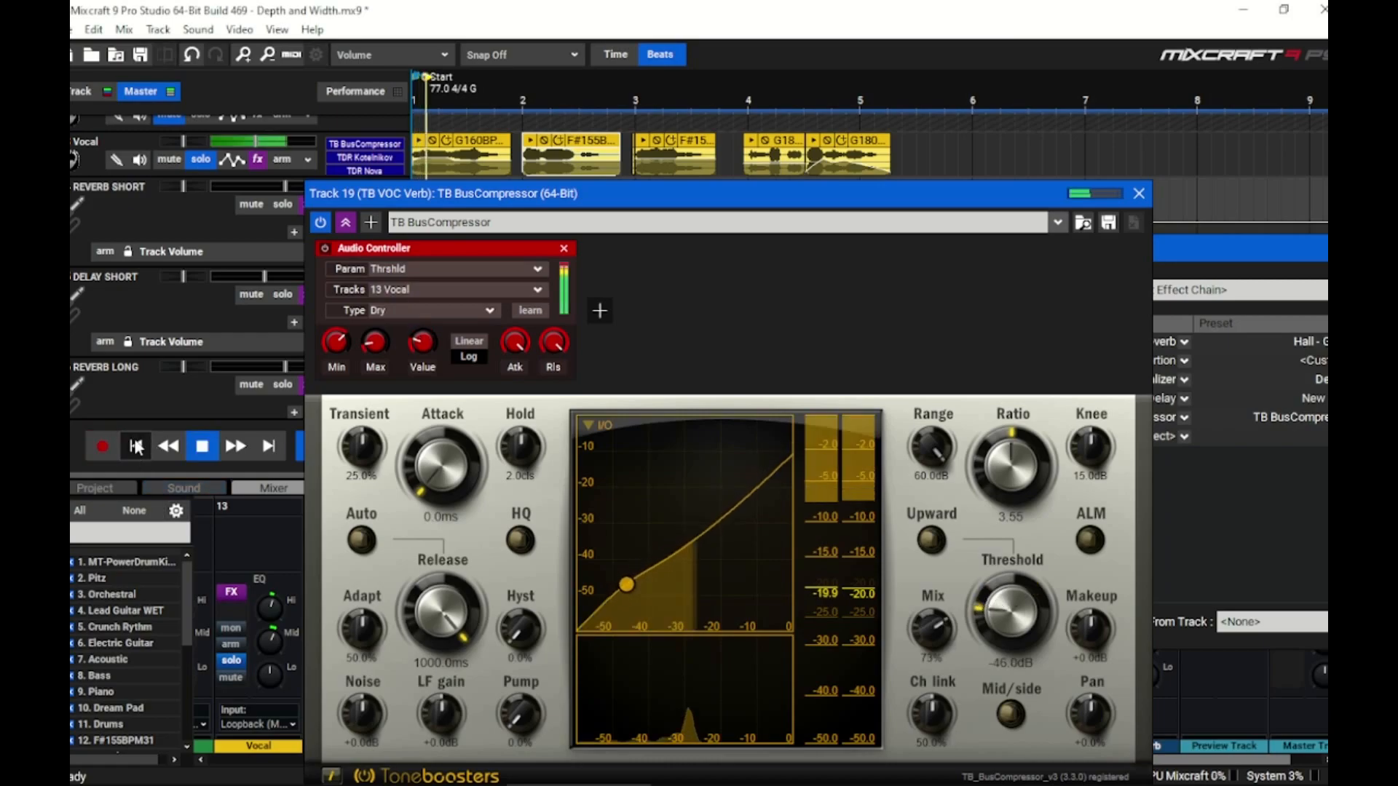
left_click(203, 453)
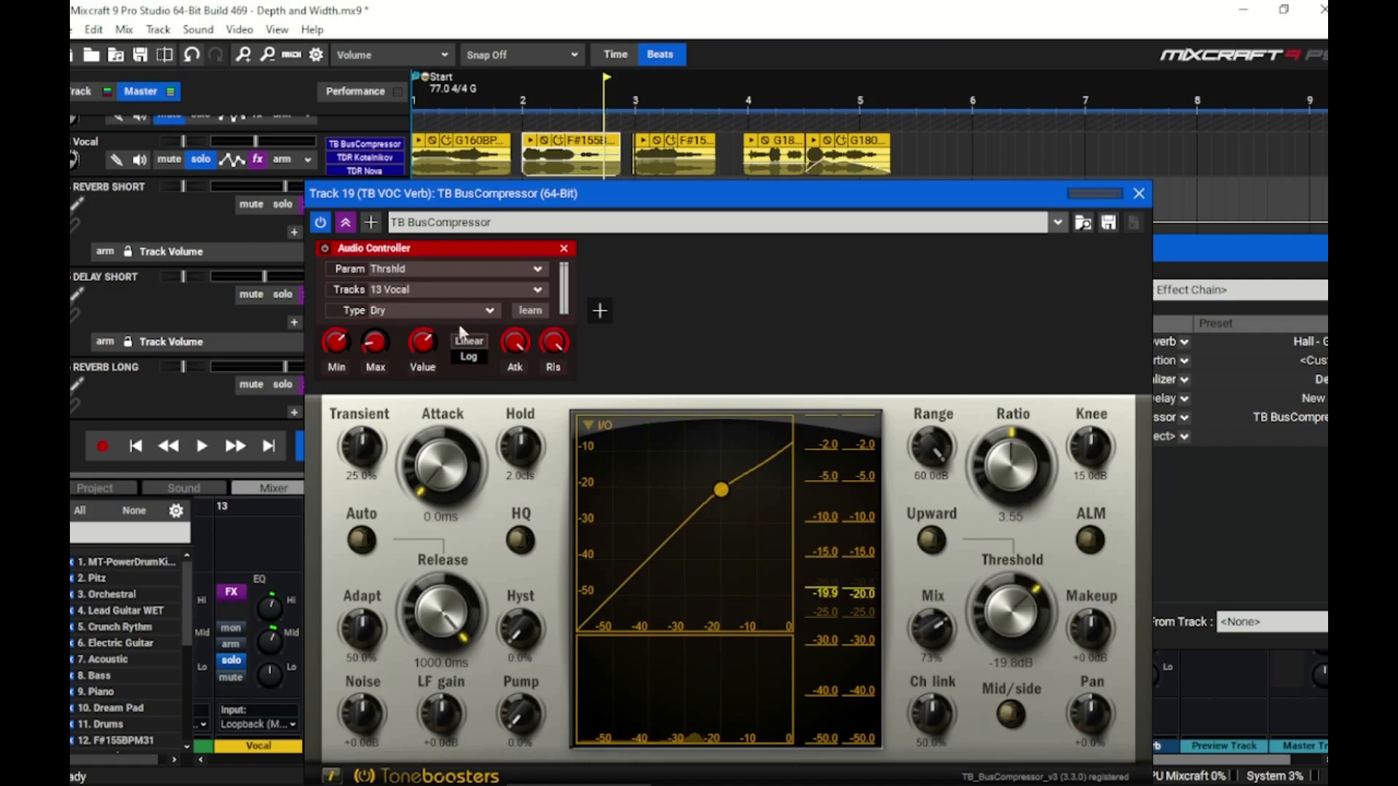
Unsolo the Vocal track and play the full mix from the start of the project.
left_click(200, 160)
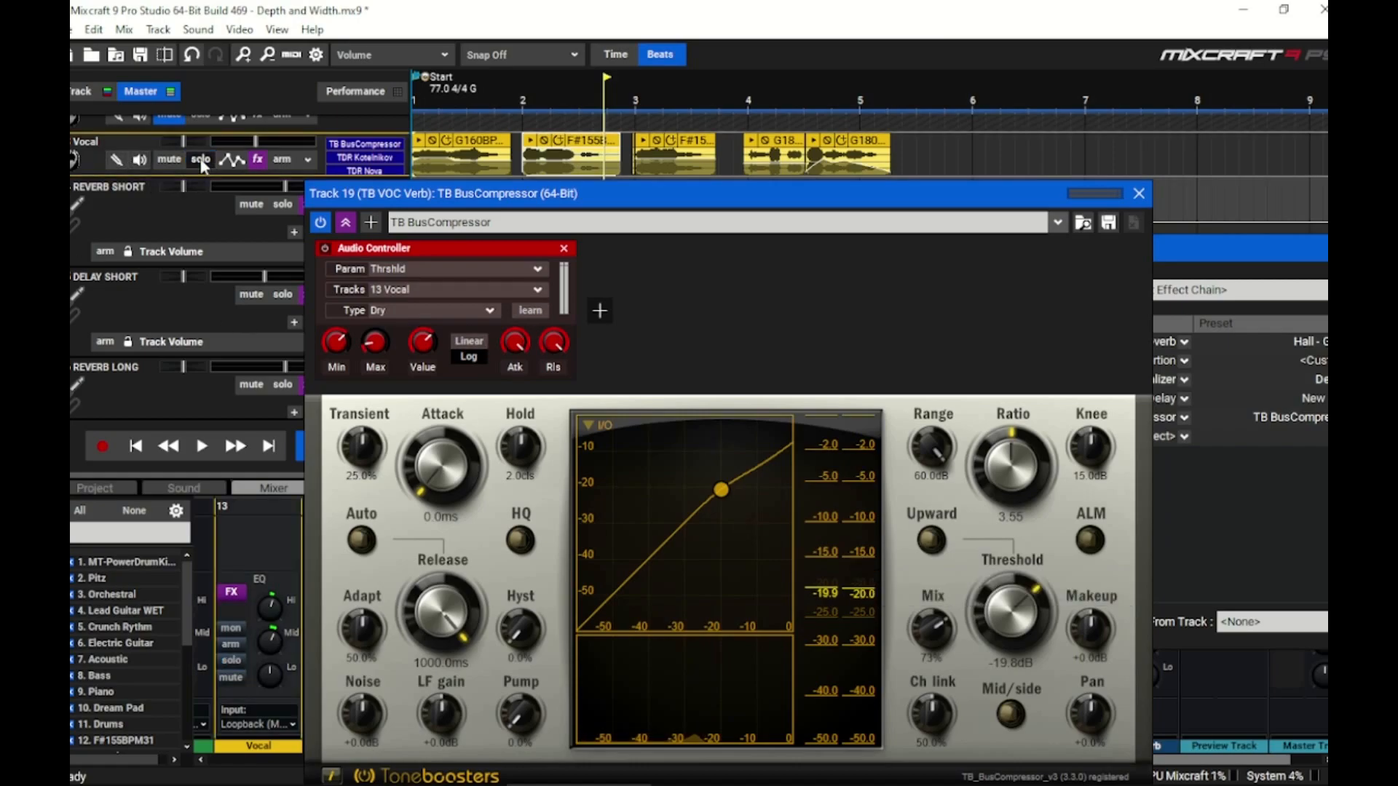
left_click(129, 454)
key("space")
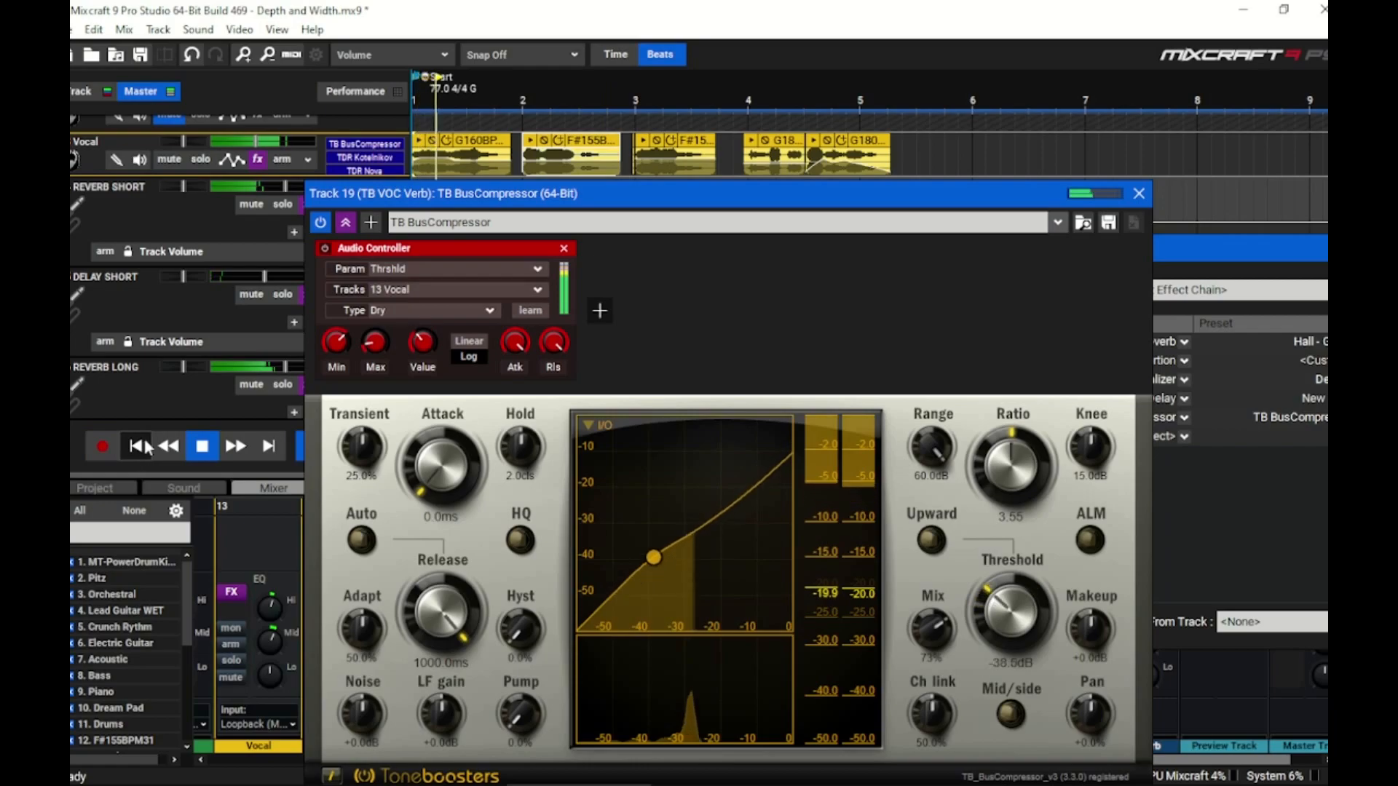